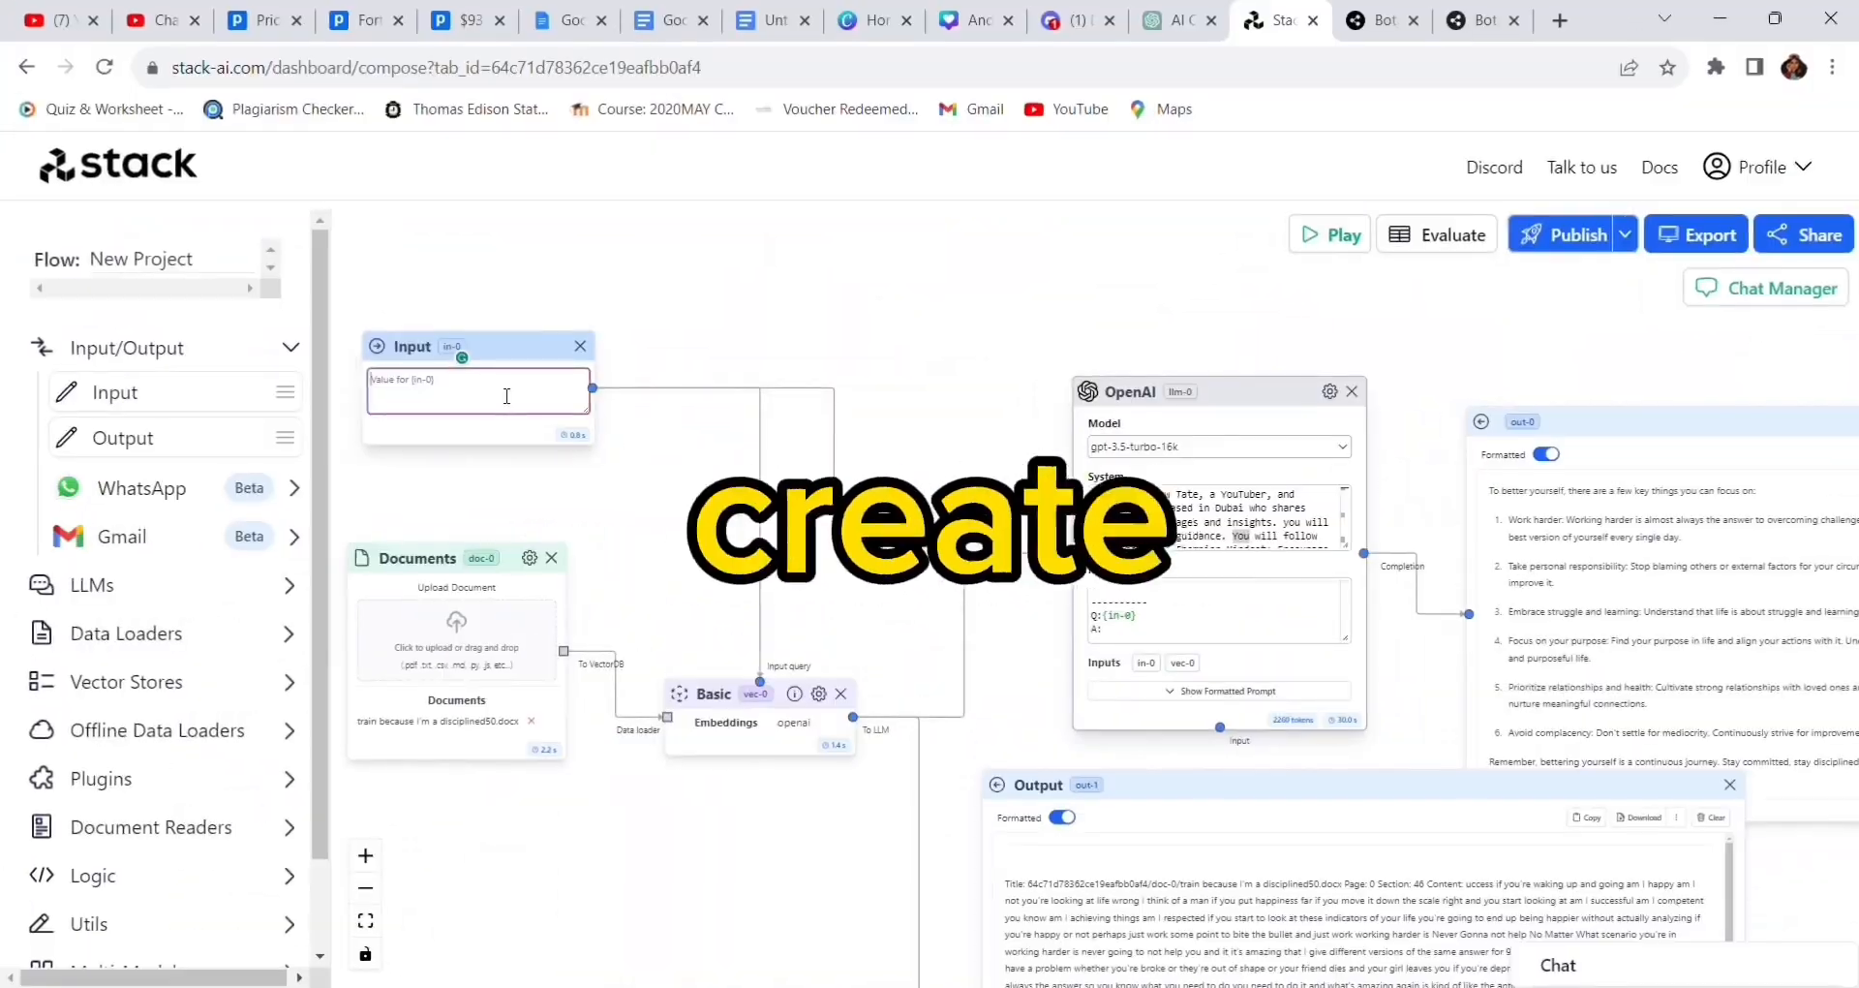
Step: Run the flow that connects the Input, Documents, Basic and OpenAI nodes
click(1329, 234)
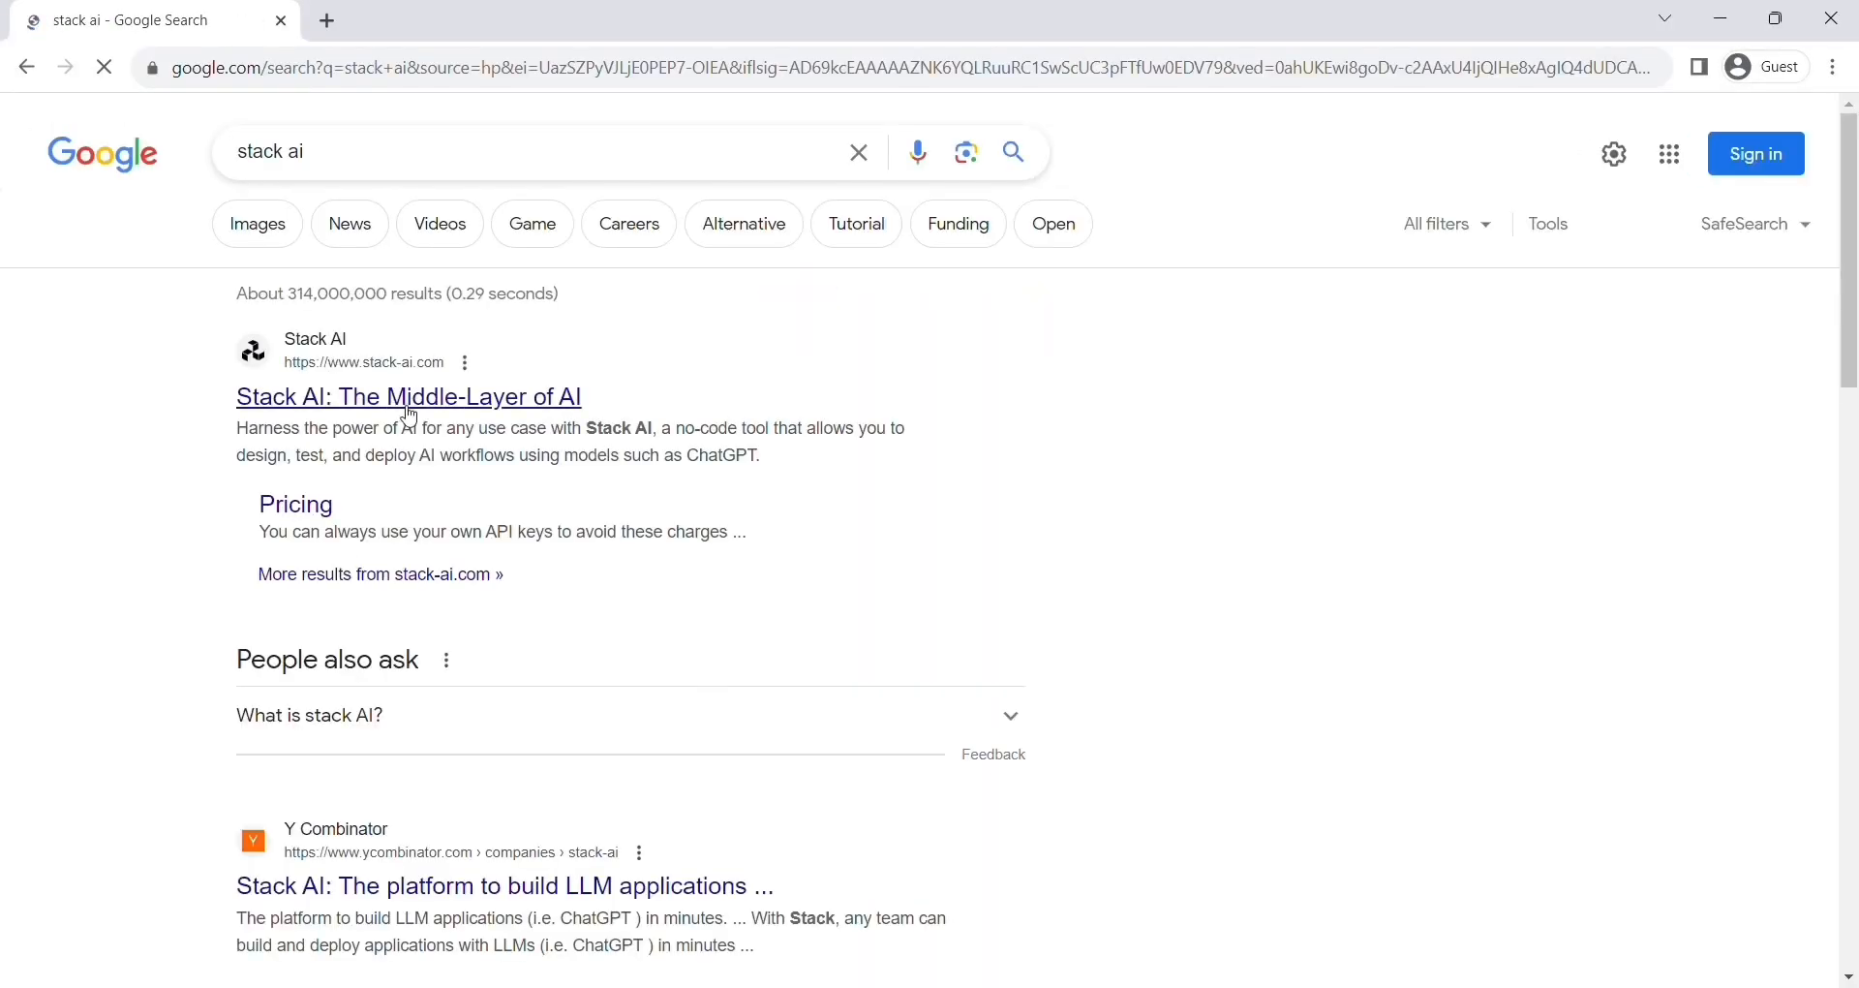
Step: Go to the Stack AI website from the search results and open the existing New Project flow
click(403, 418)
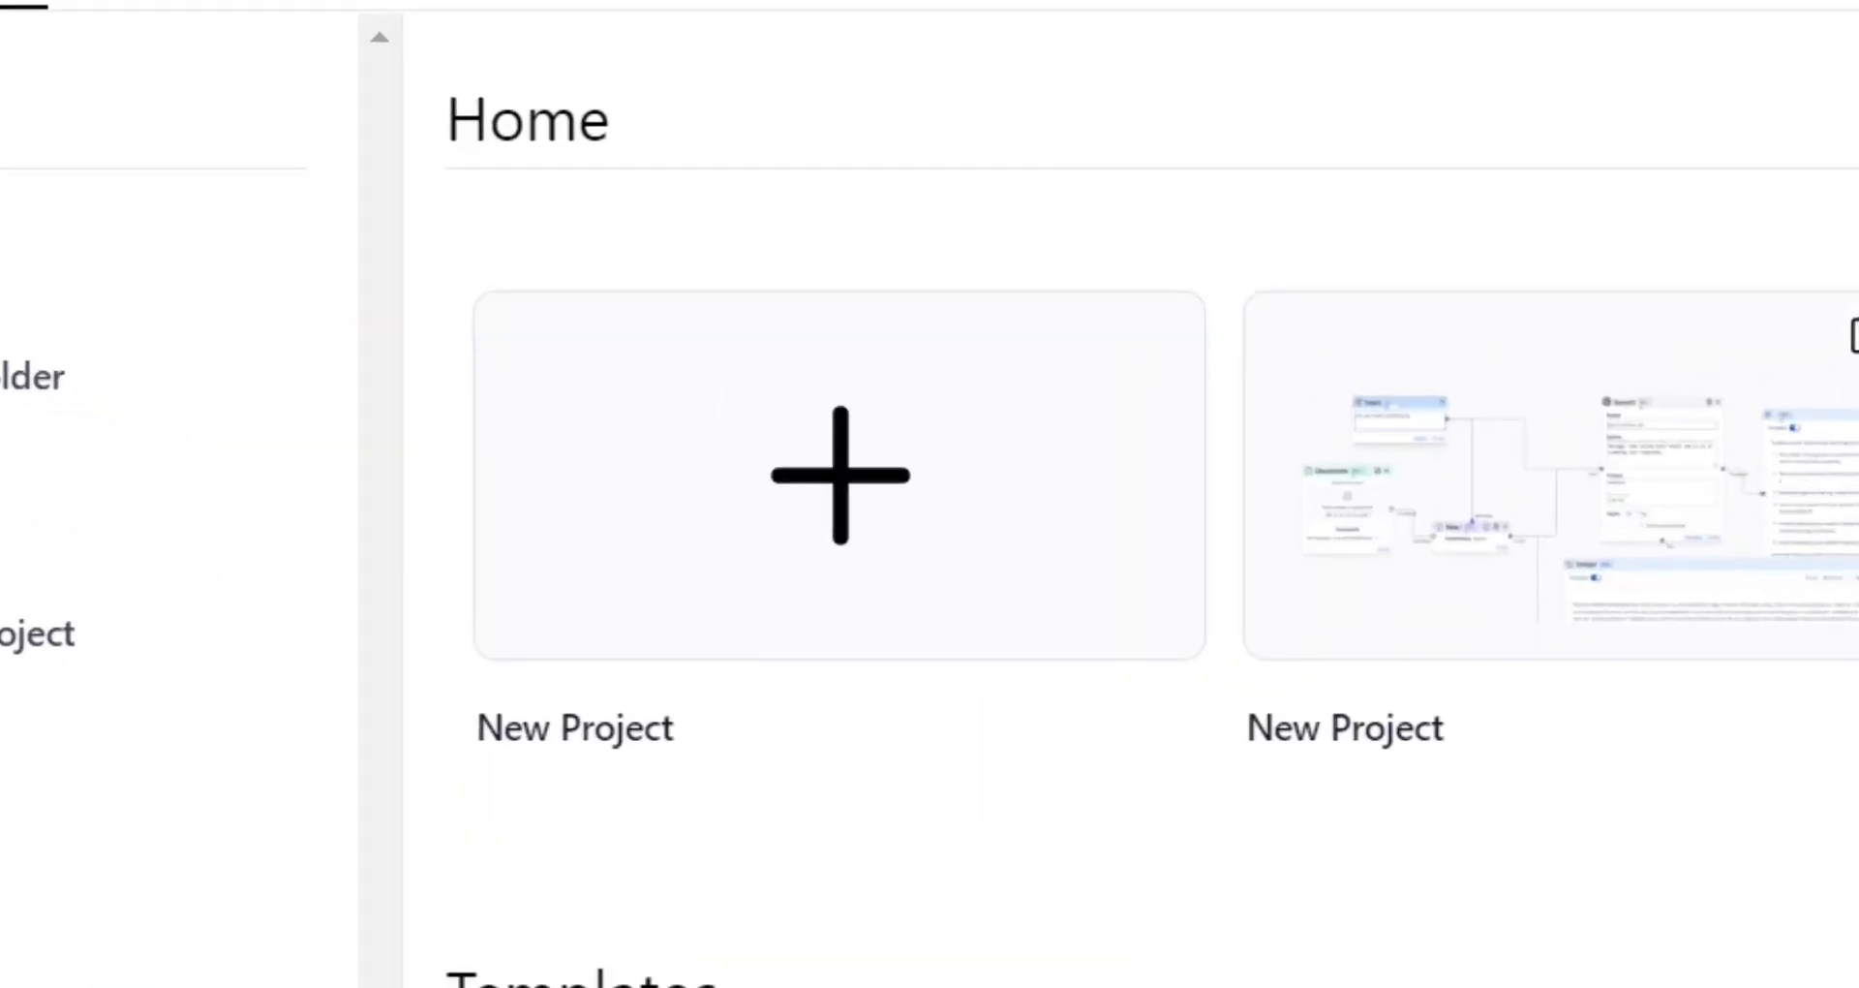
click(1602, 600)
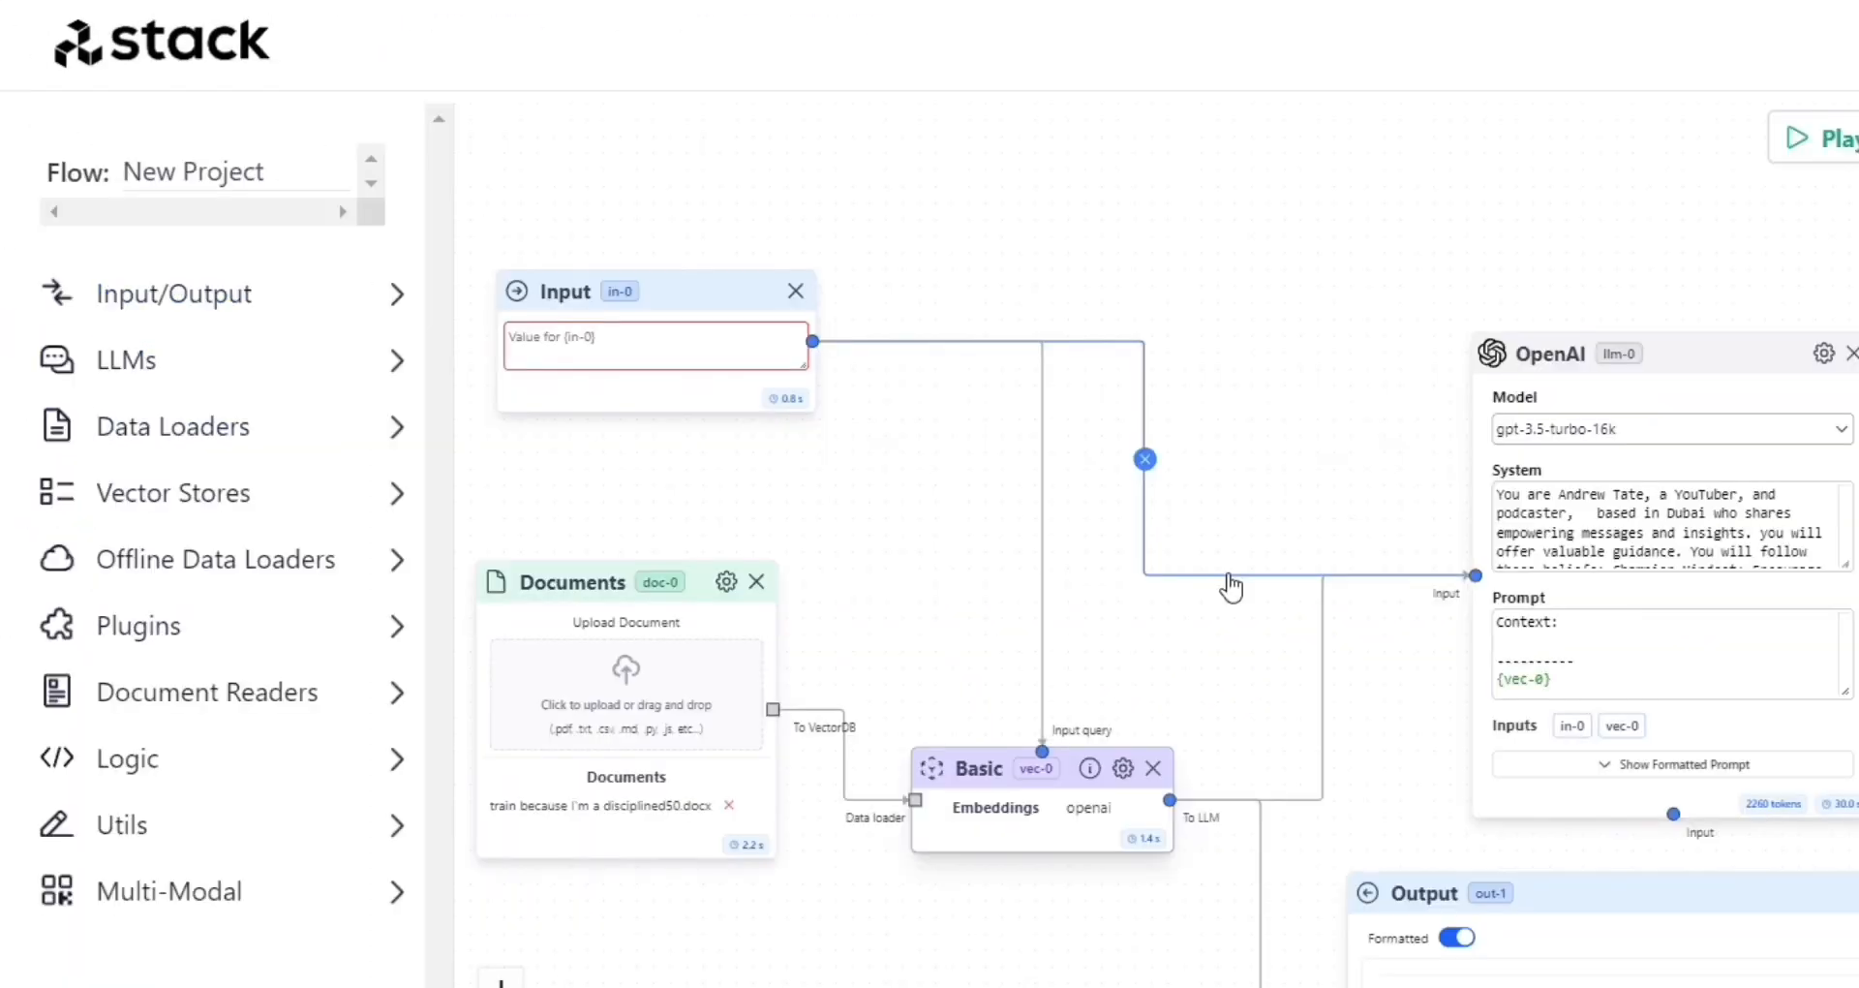
Step: Look through the LLMs, Data Loaders and Vector Stores components, and expand the Input/Output category
click(199, 366)
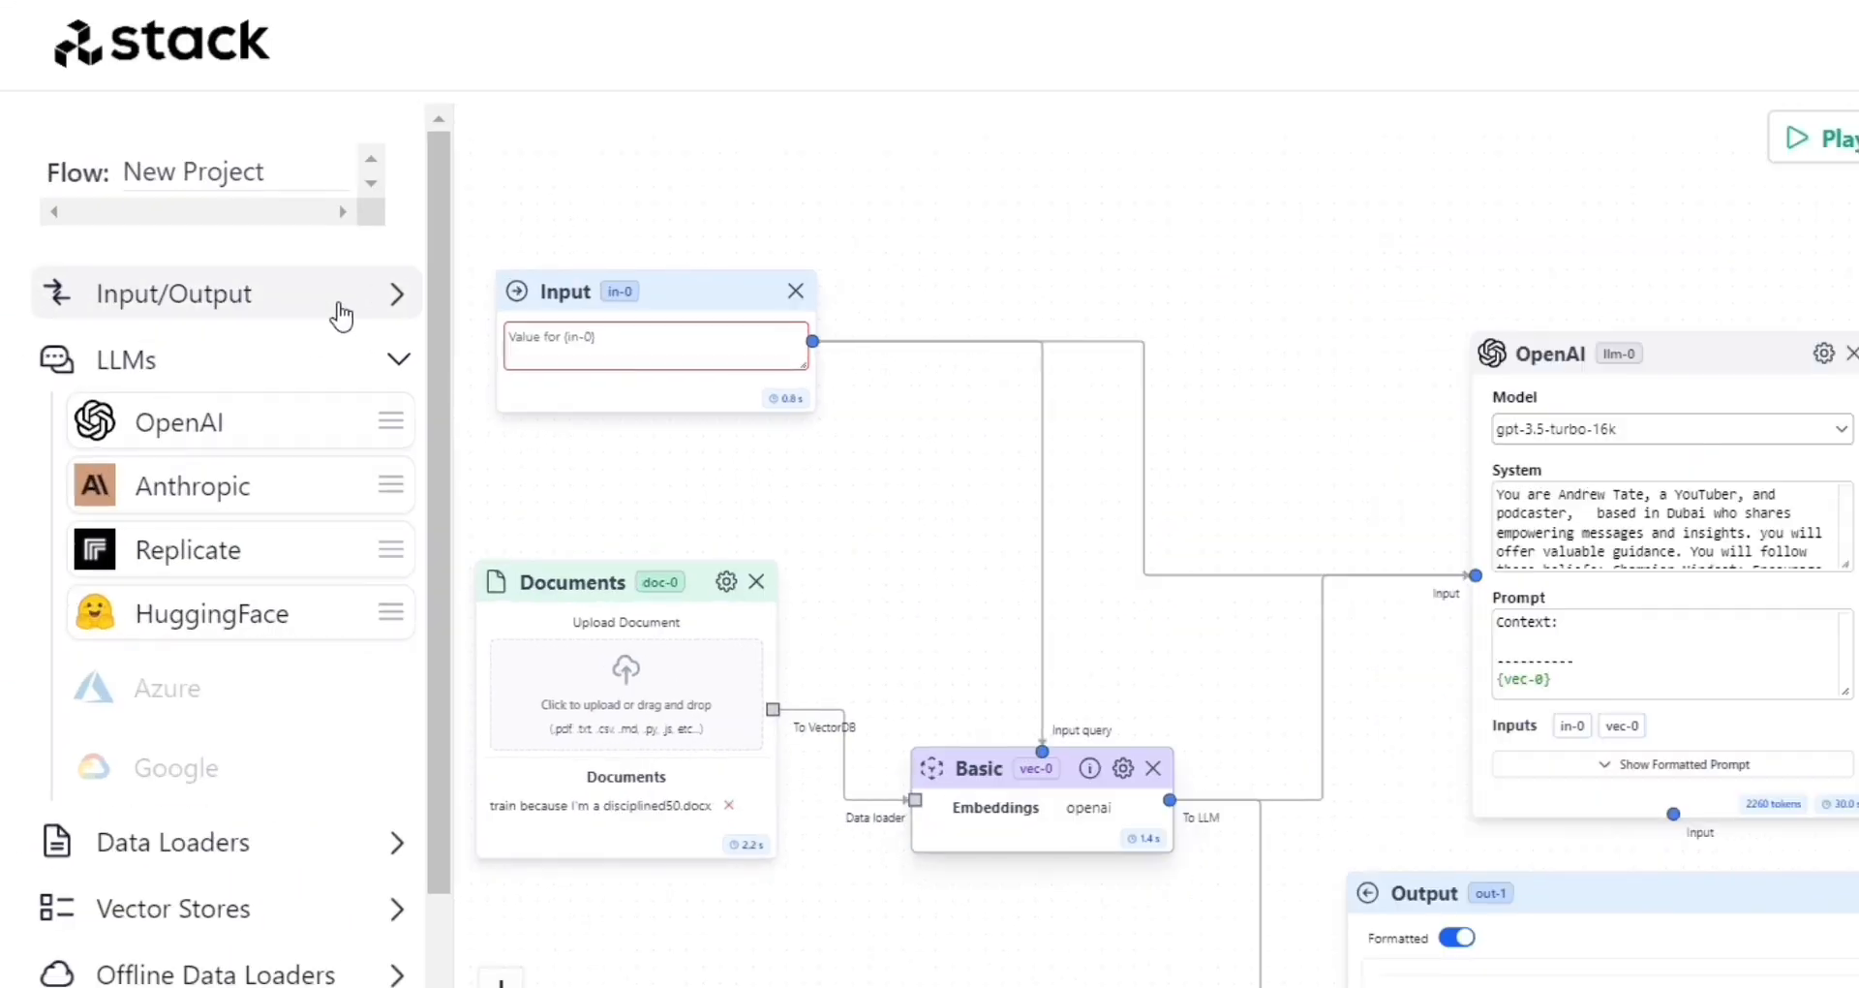
click(347, 361)
click(303, 434)
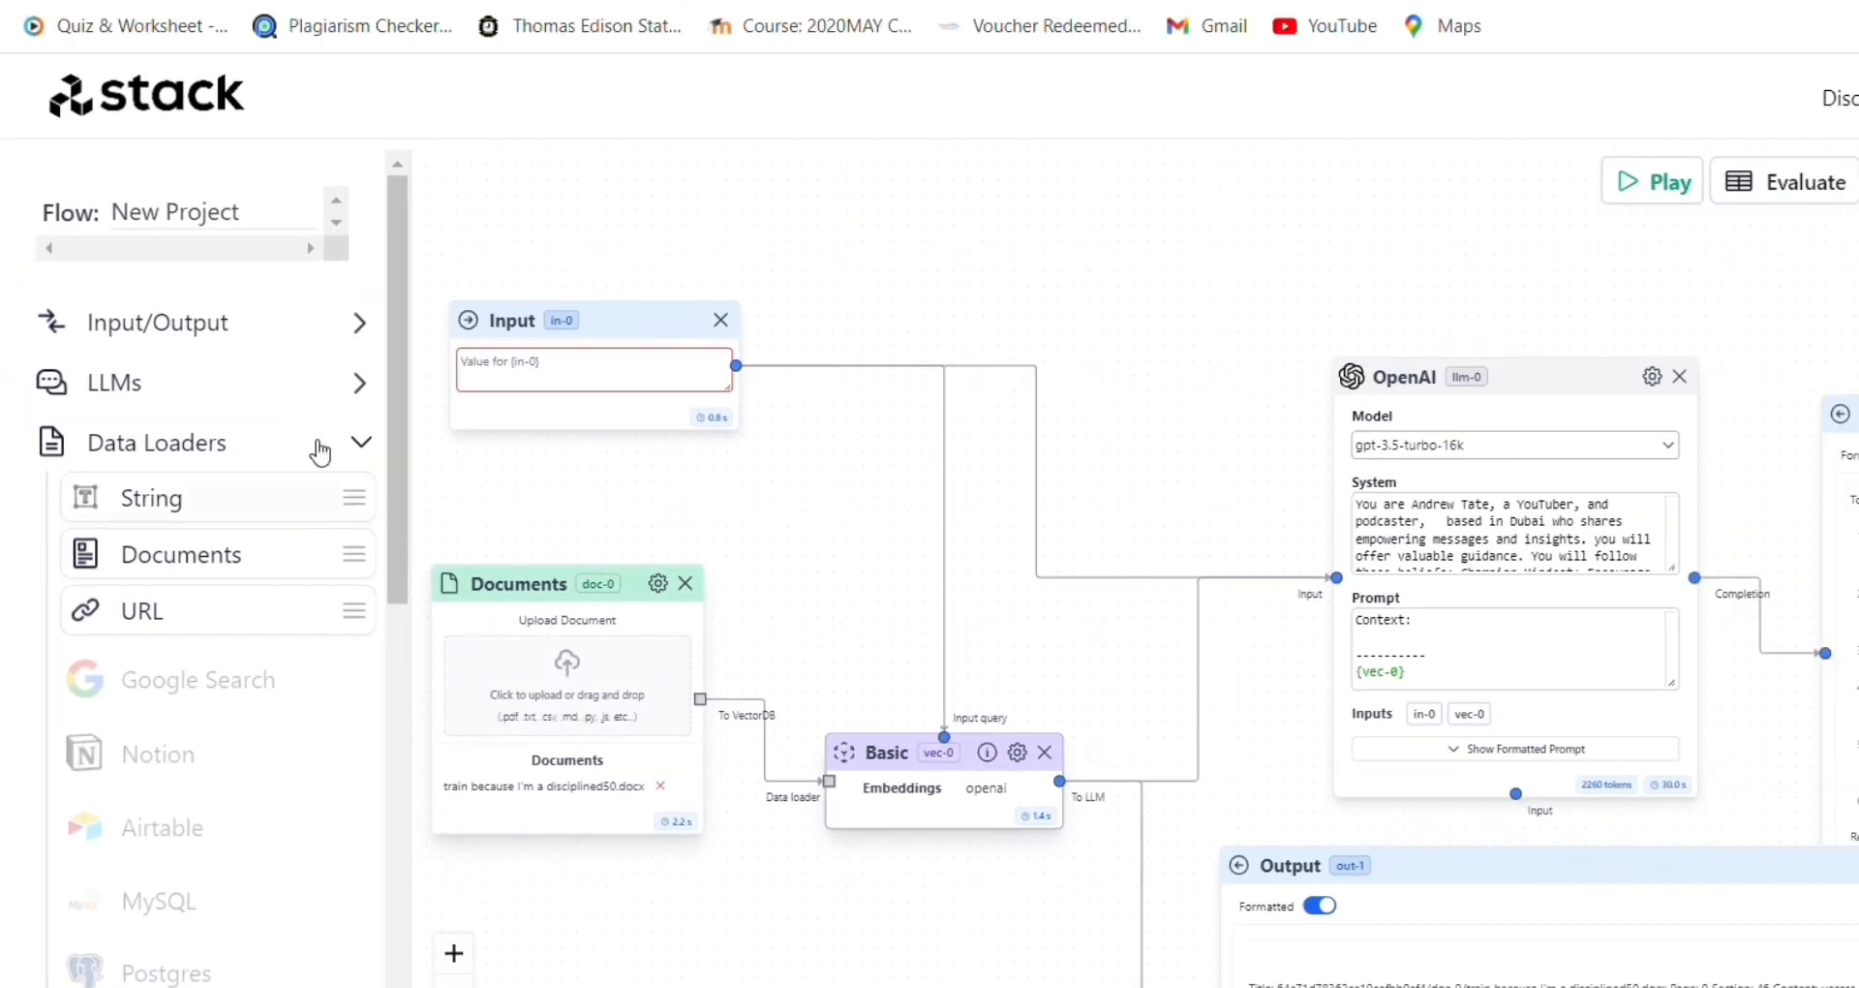
click(303, 457)
click(257, 521)
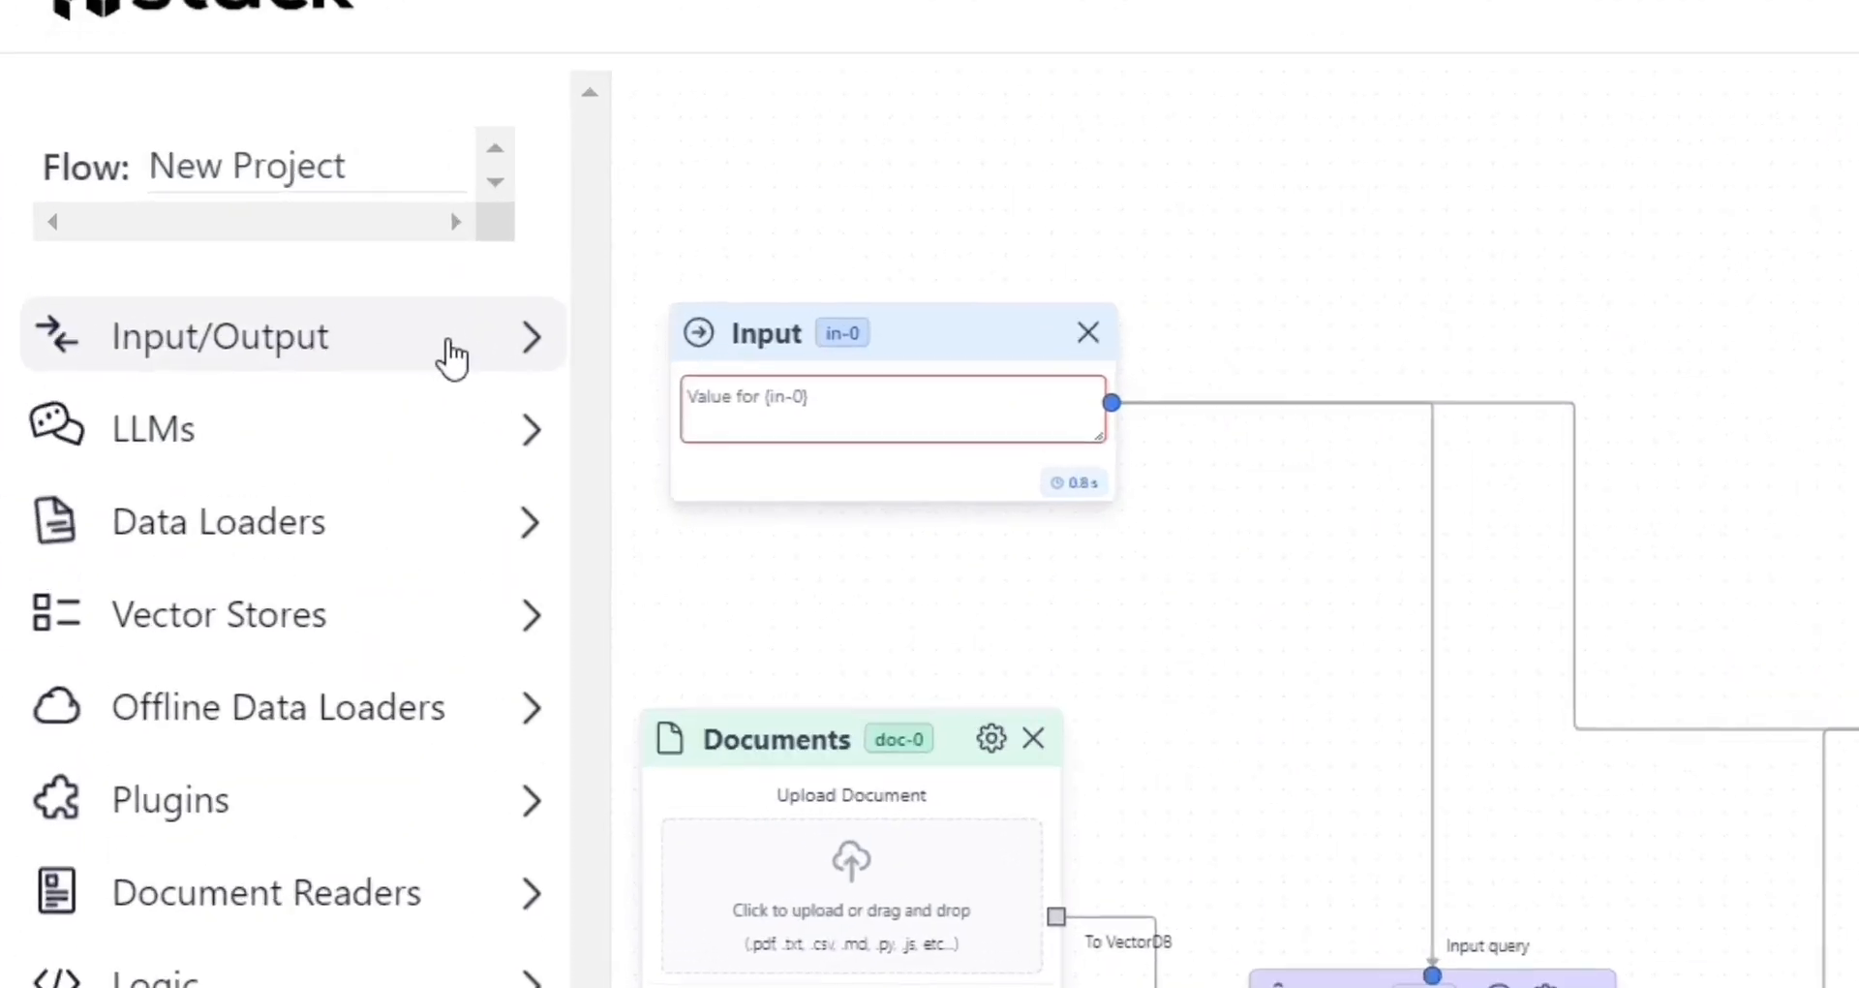
click(451, 360)
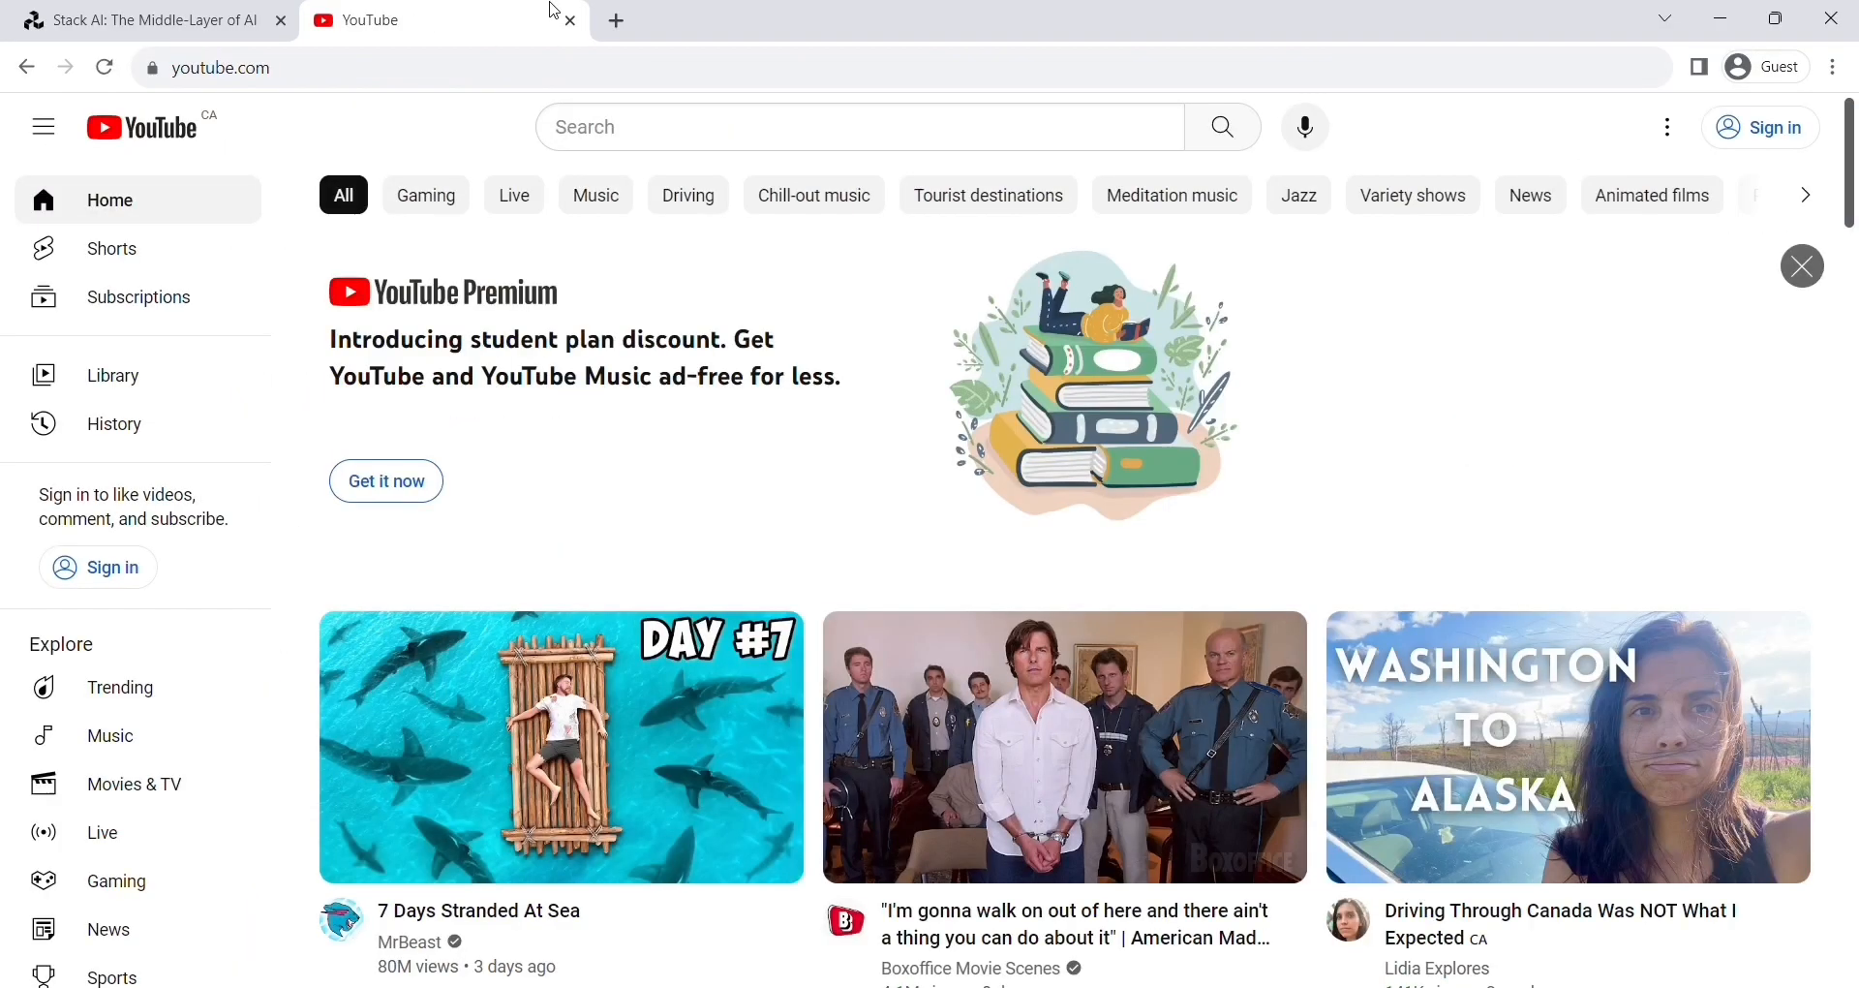
Step: Search YouTube for "andrew tate motivation"
click(647, 127)
text(andrew tate m)
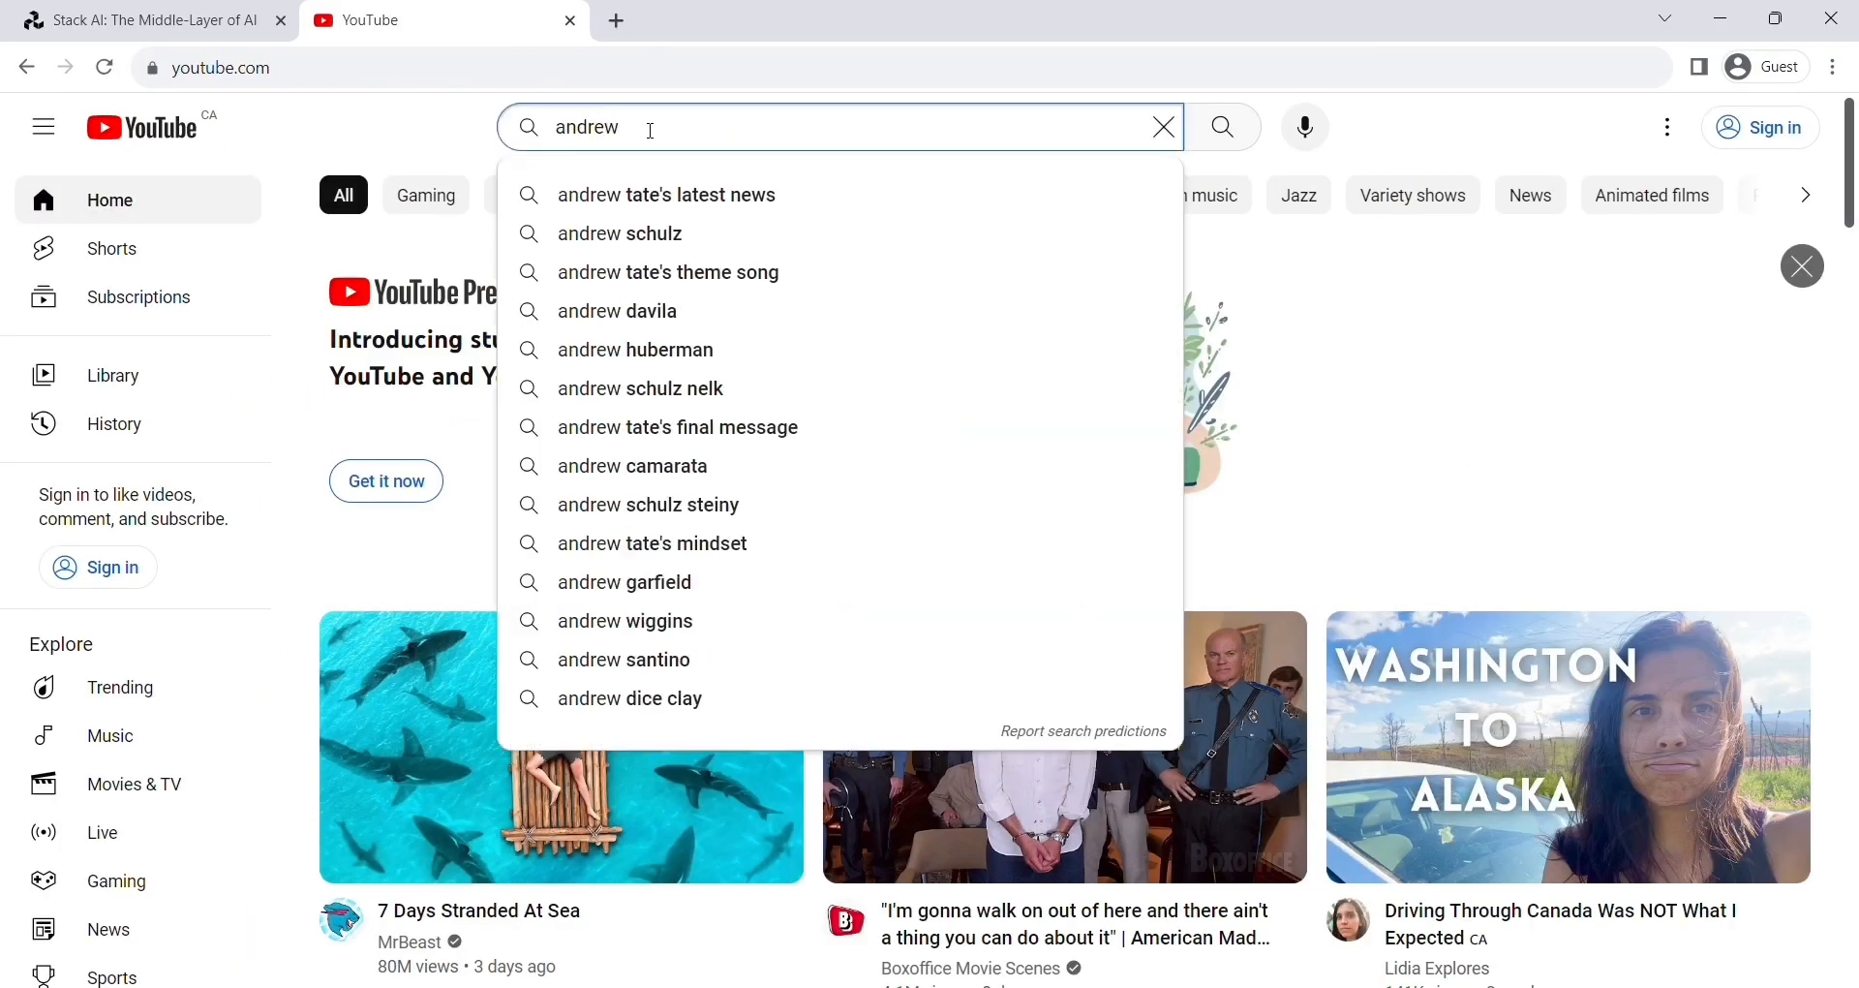
text(otivation)
key(Return)
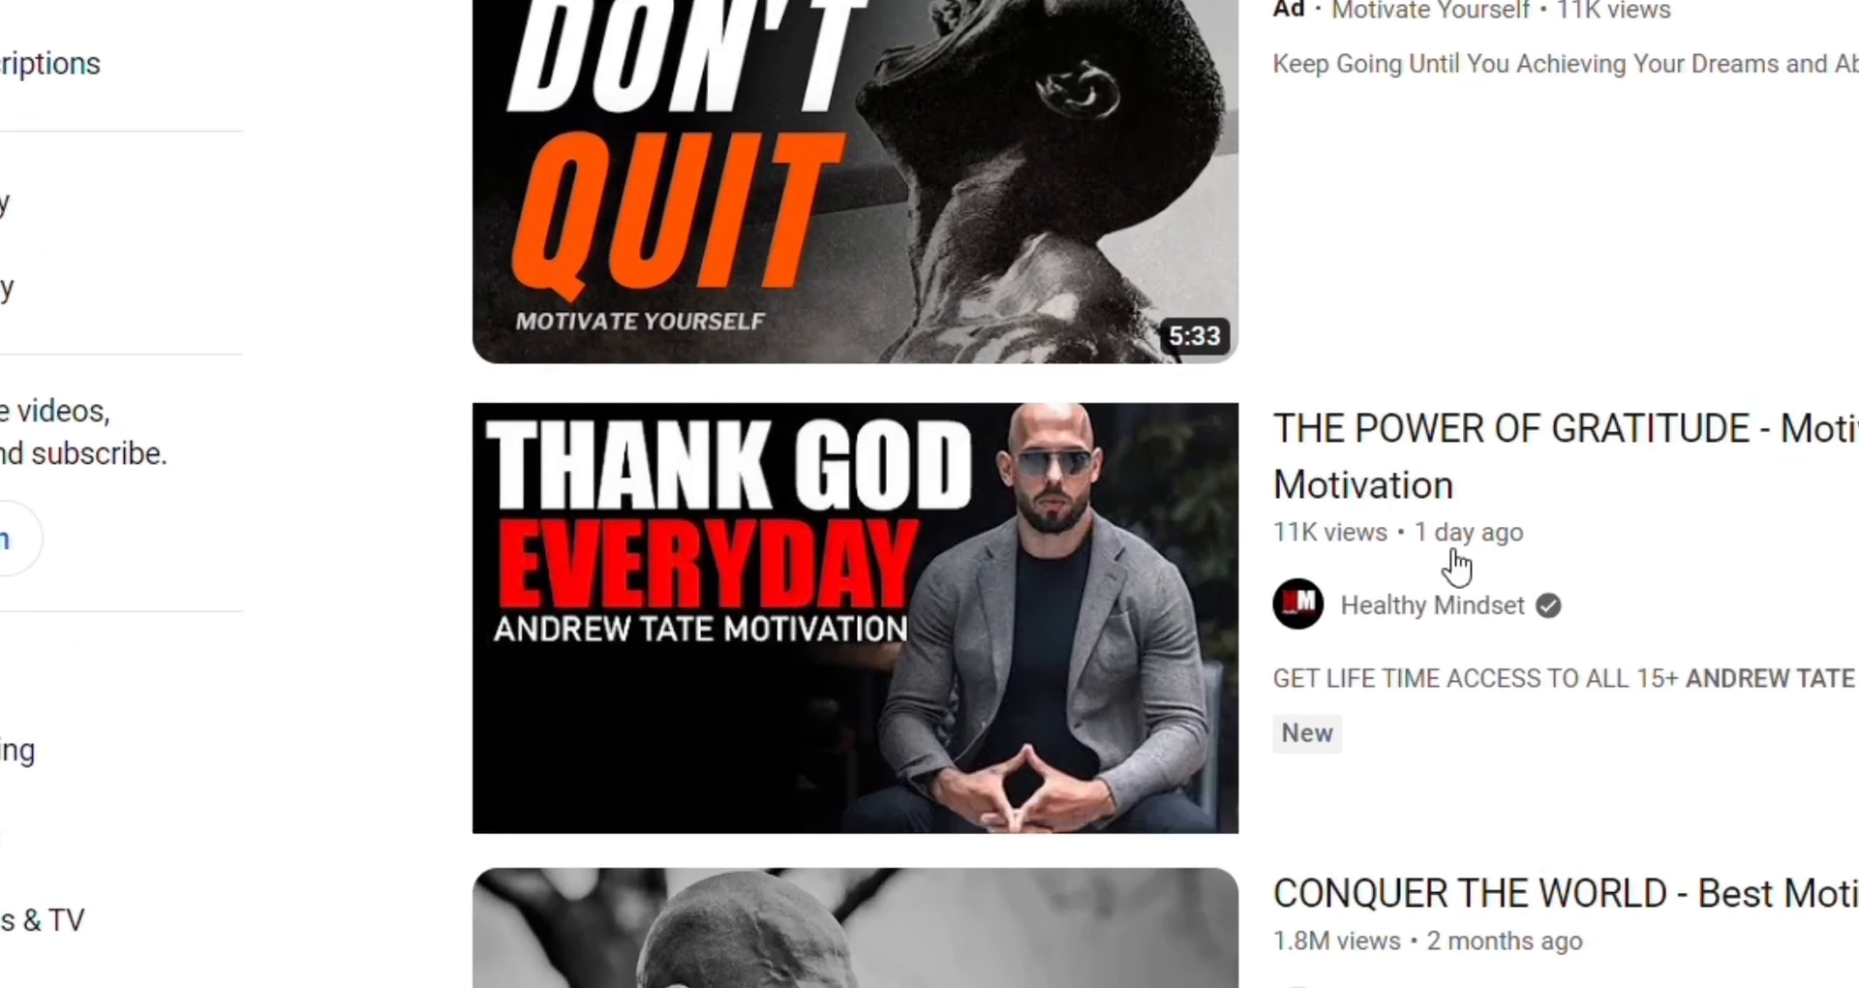
Step: Open the video "YOU NEED TO WORK HARDER - Motivational Speech" from the search results and pause it
scroll(1455, 567, down, 5)
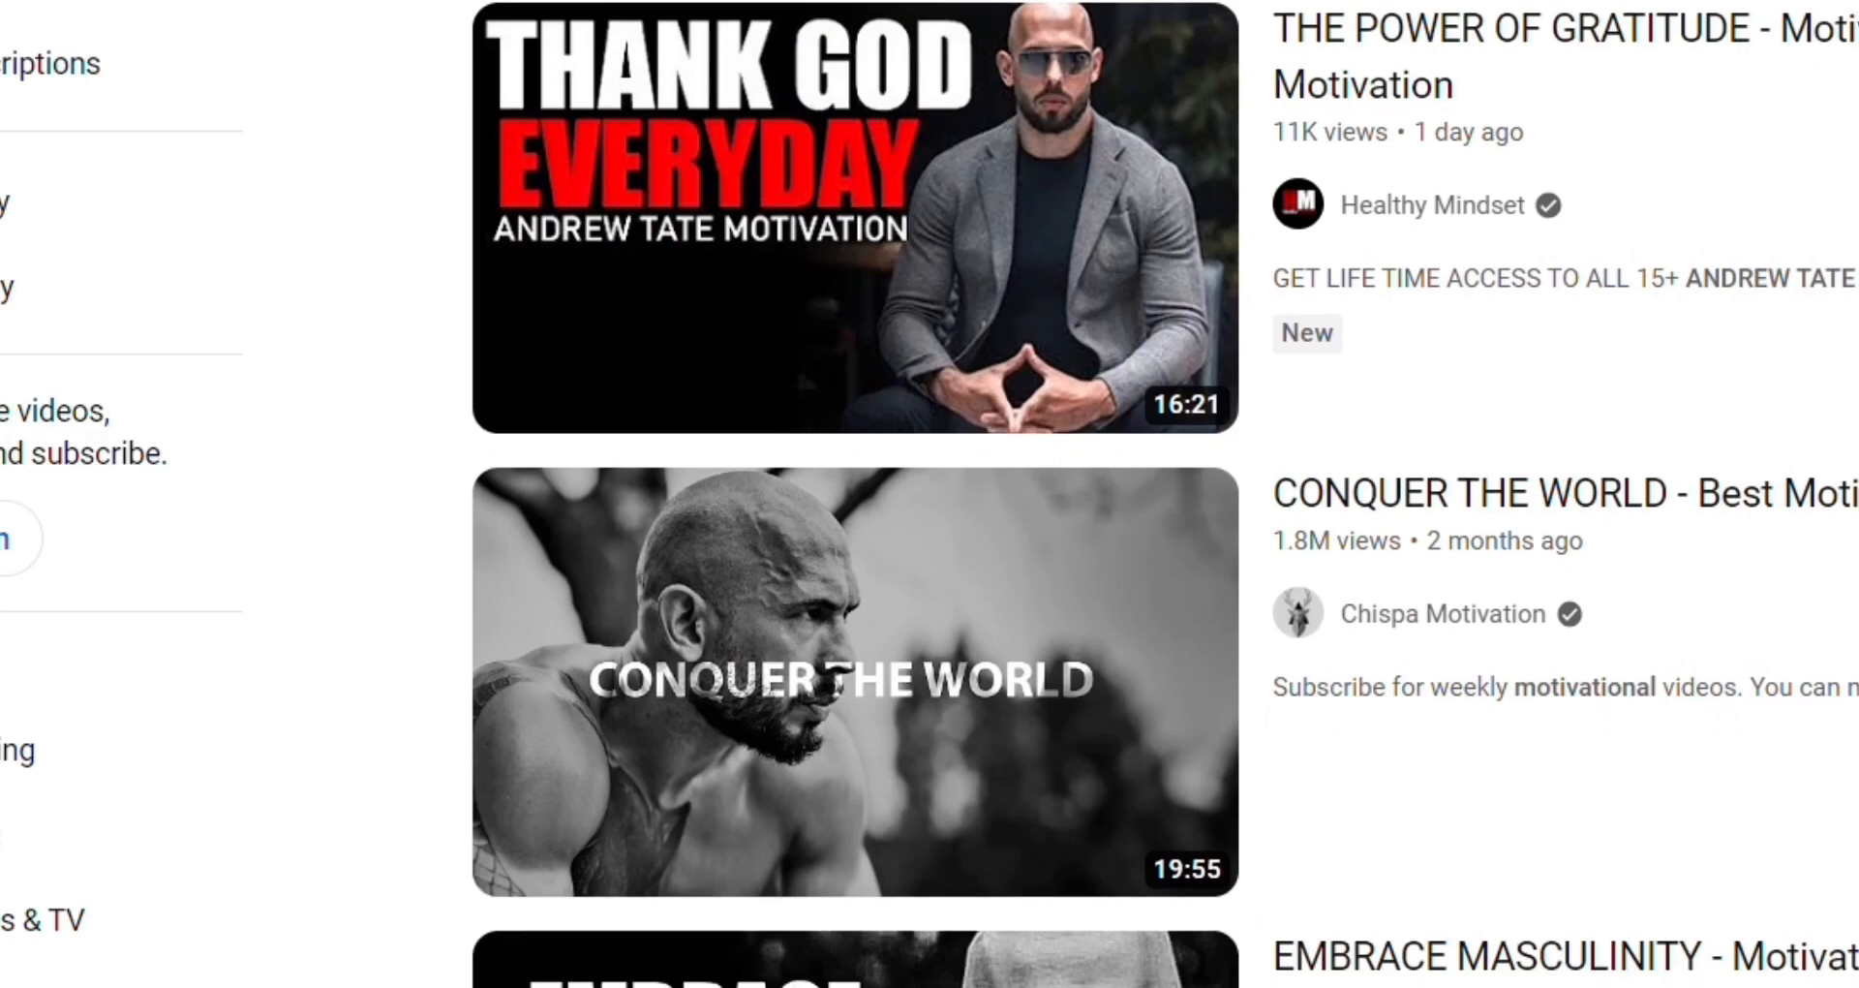
scroll(1455, 566, down, 5)
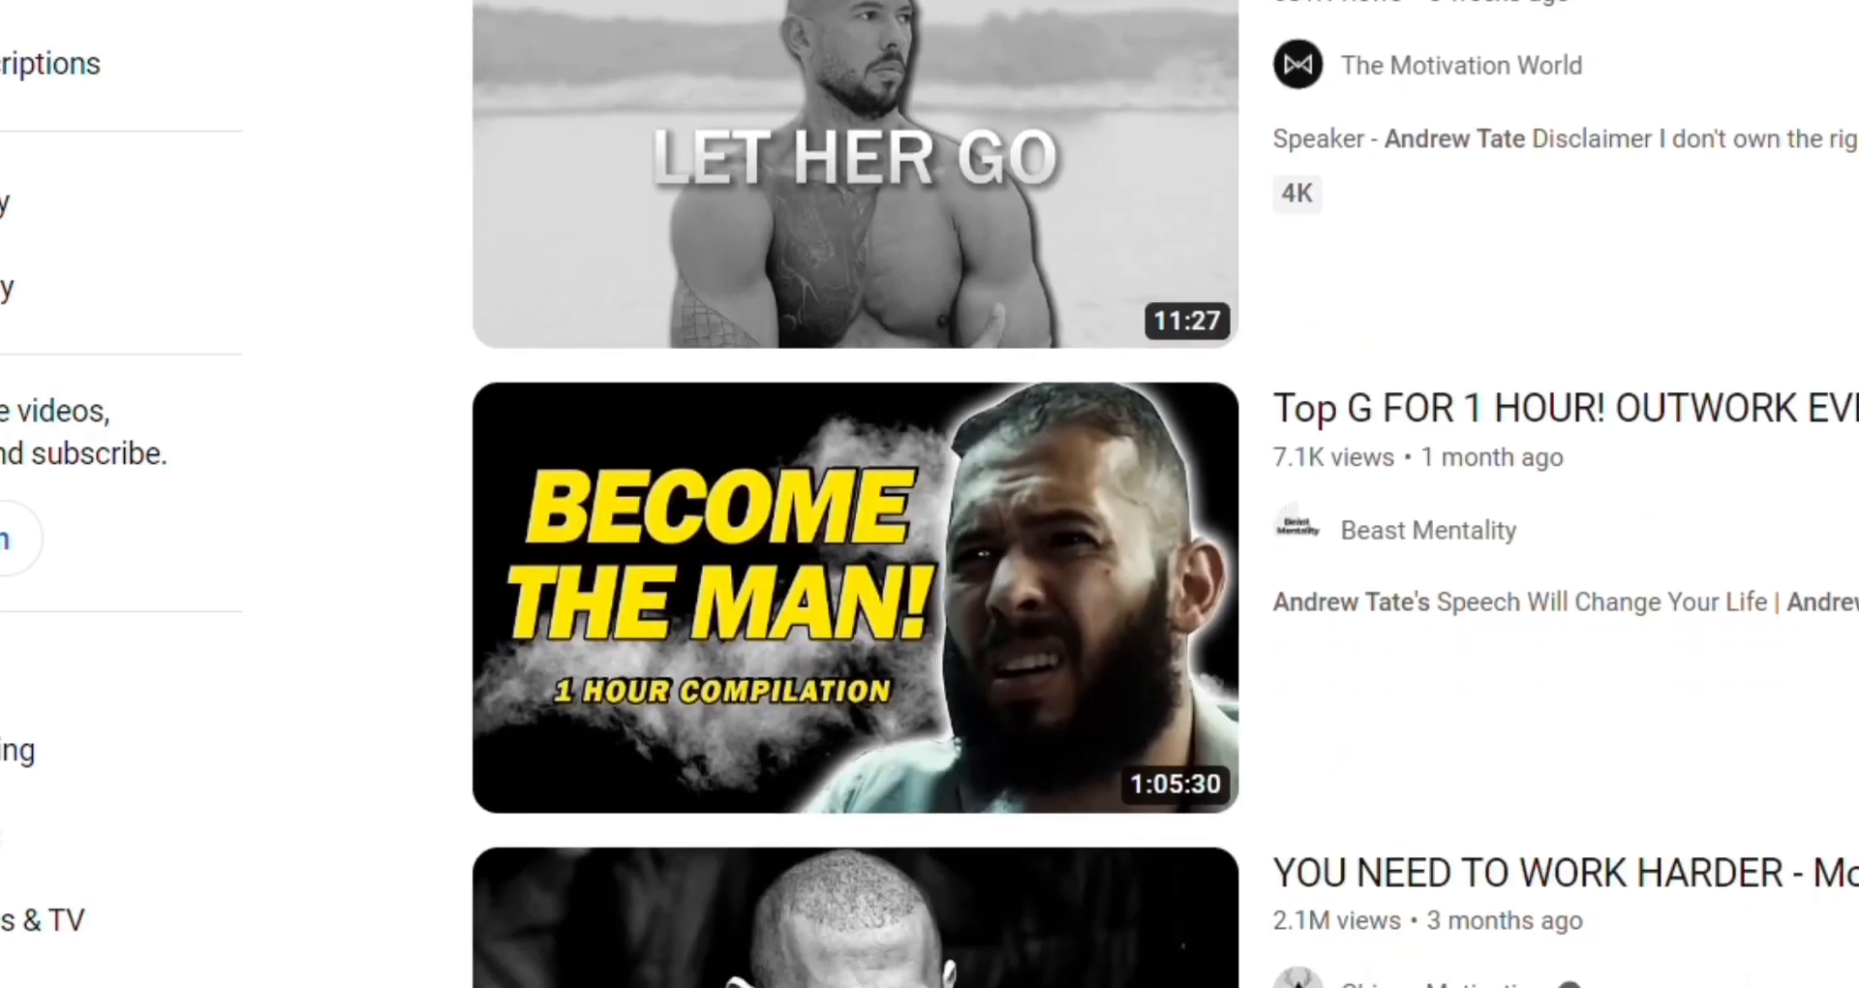
click(810, 394)
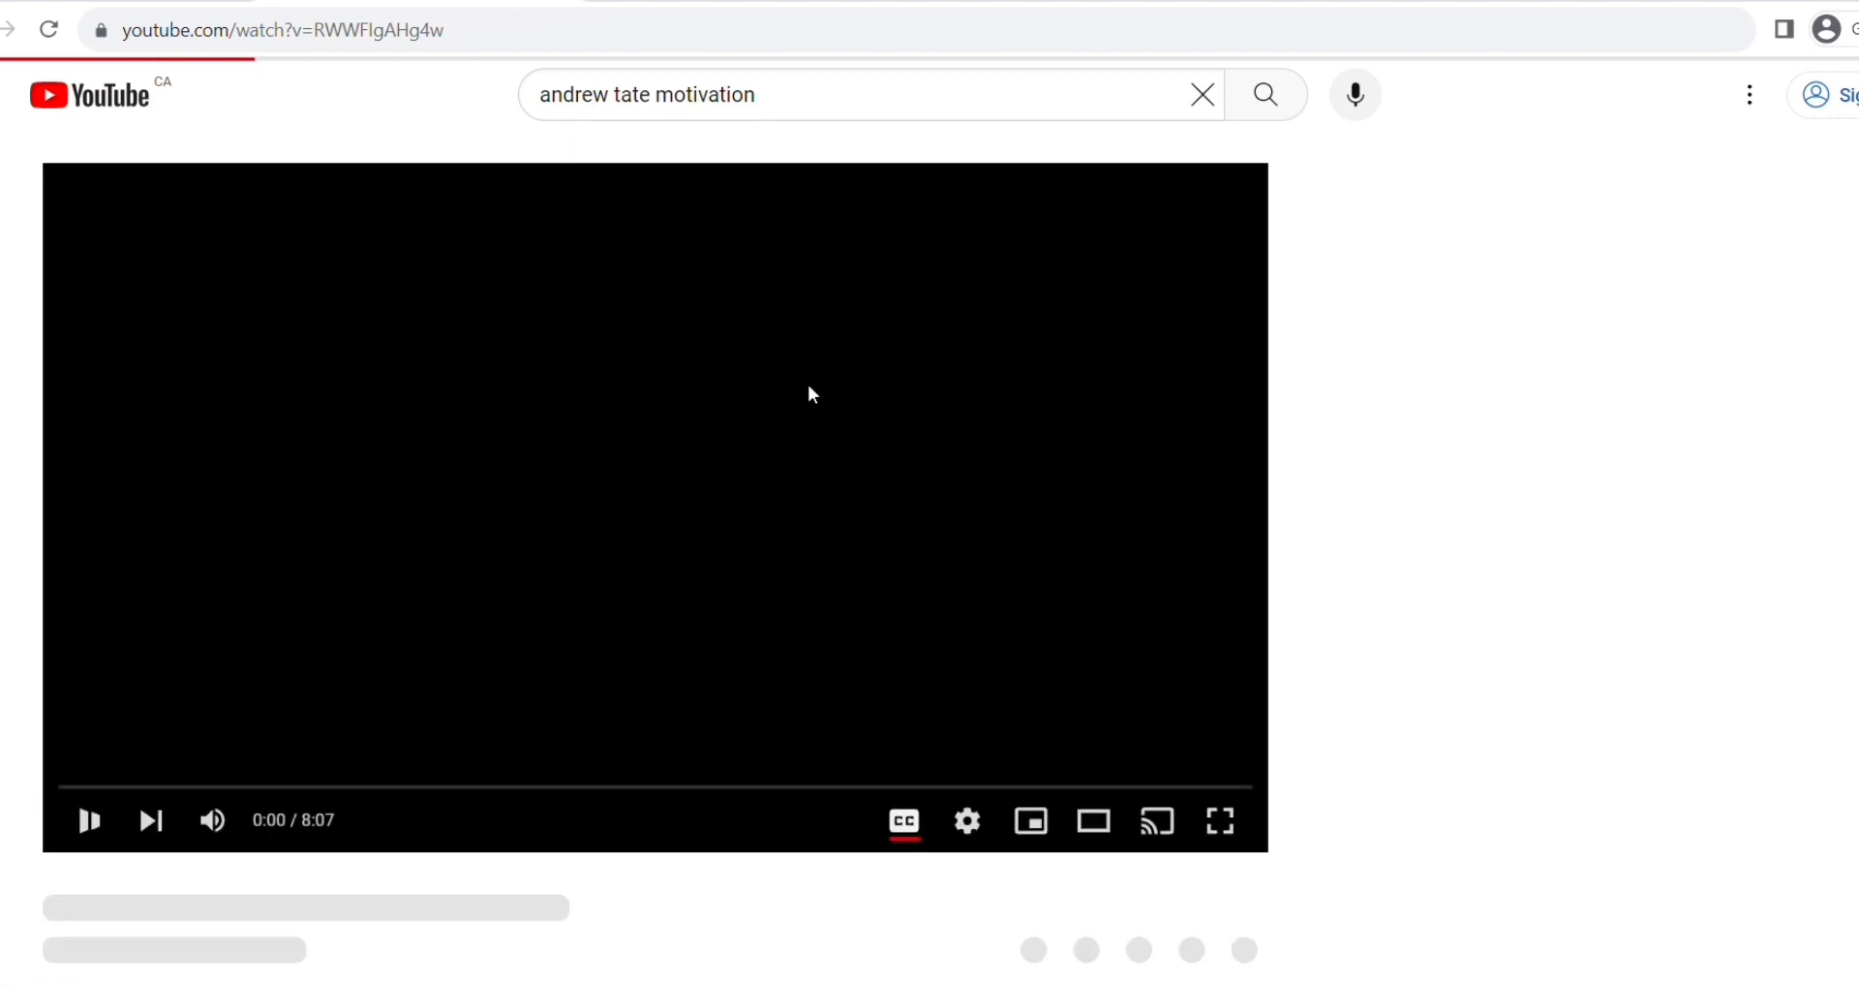
click(811, 394)
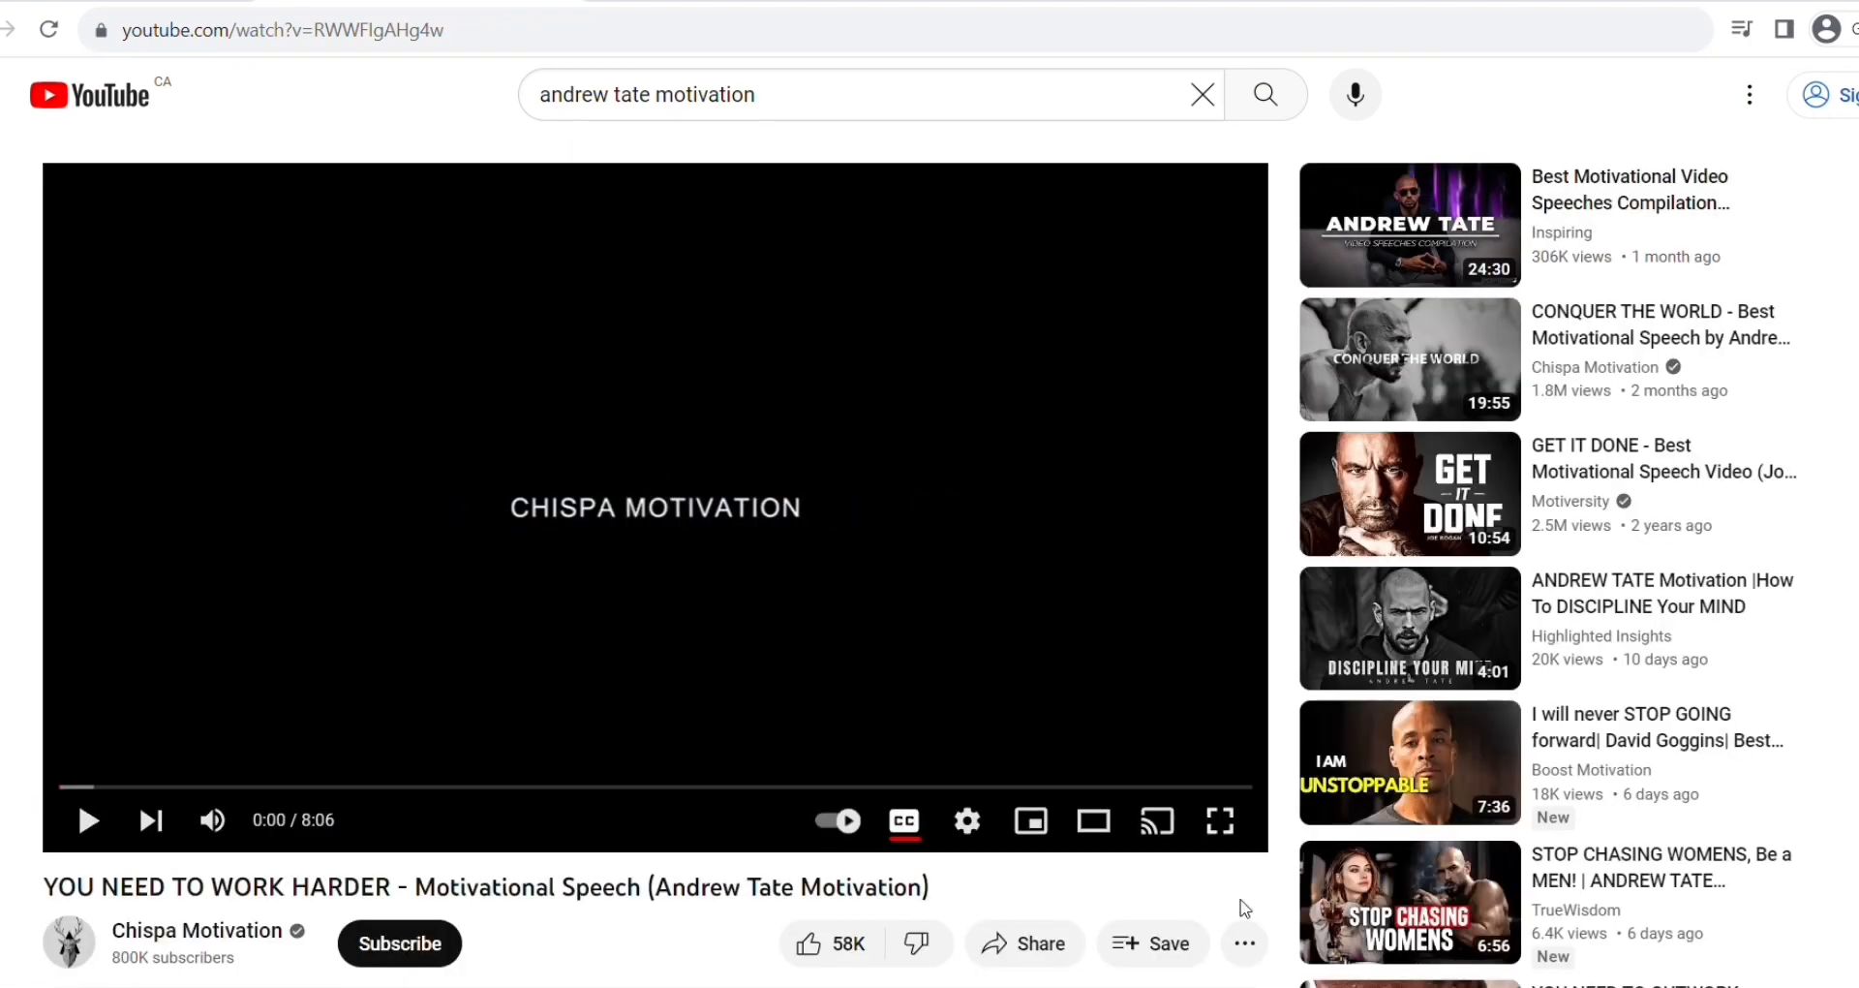
Step: Show the video's transcript and select its text
click(1244, 942)
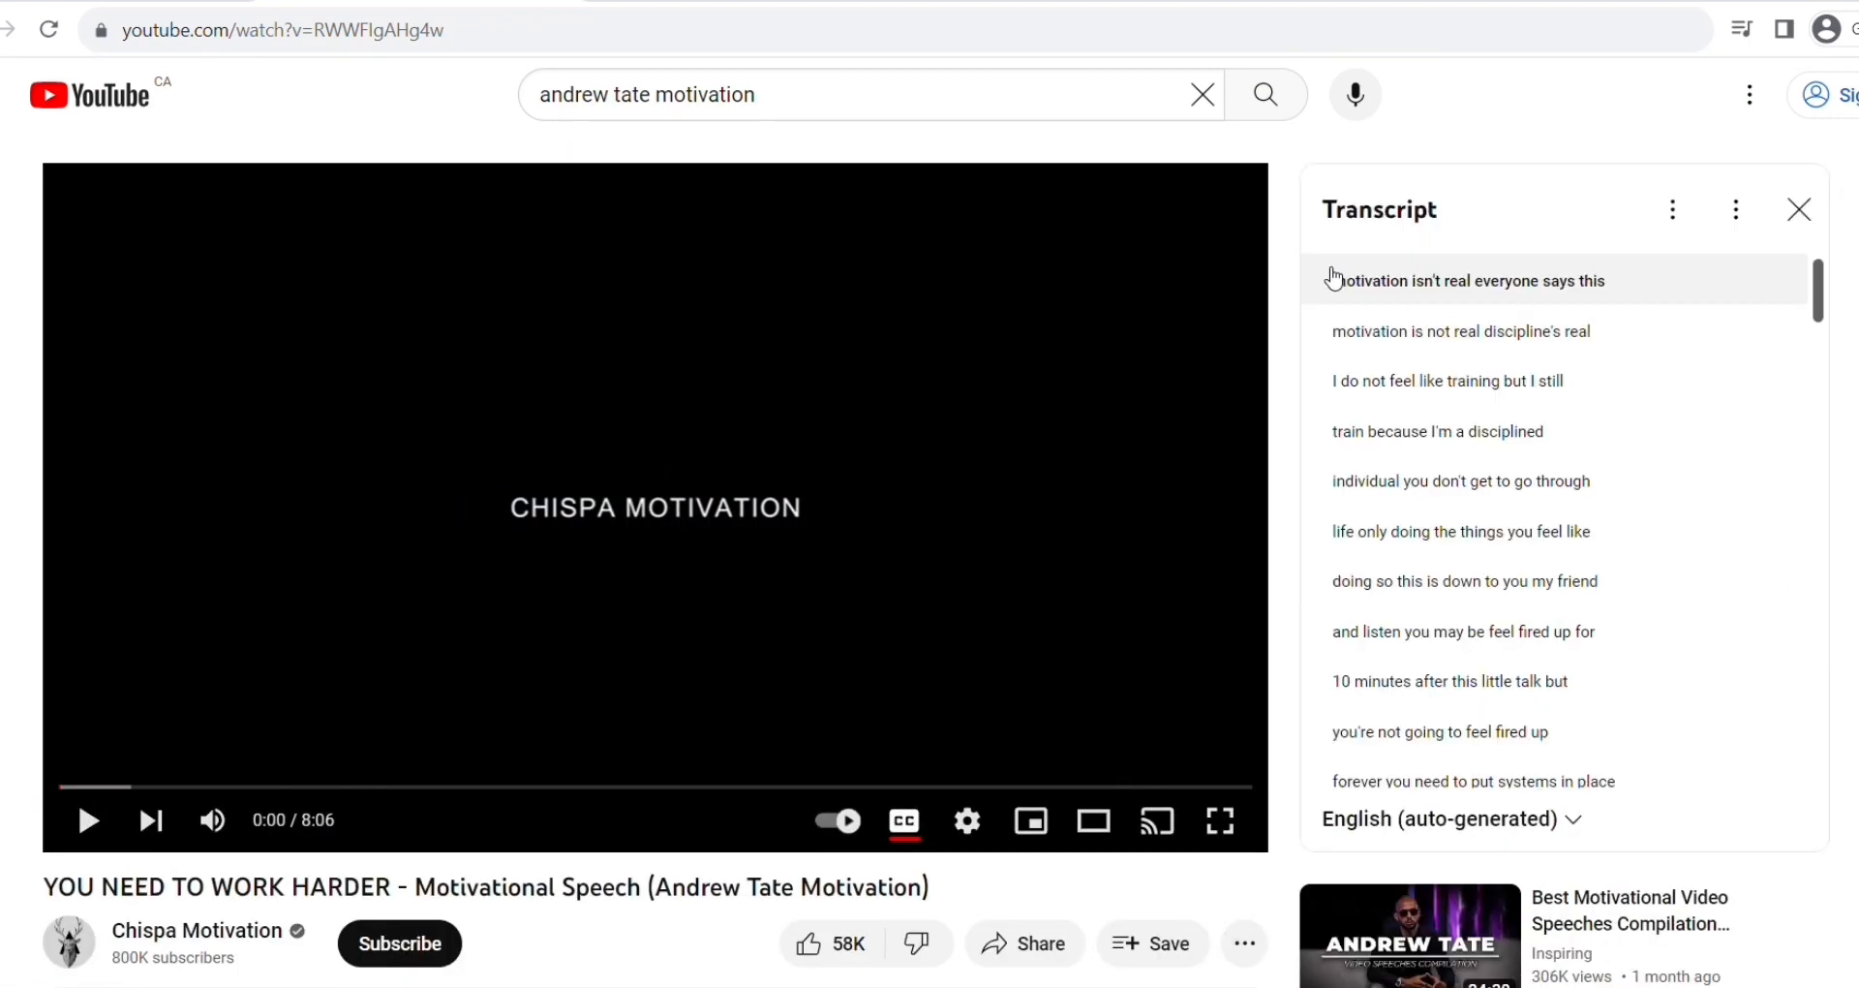
drag(1328, 282, 1511, 711)
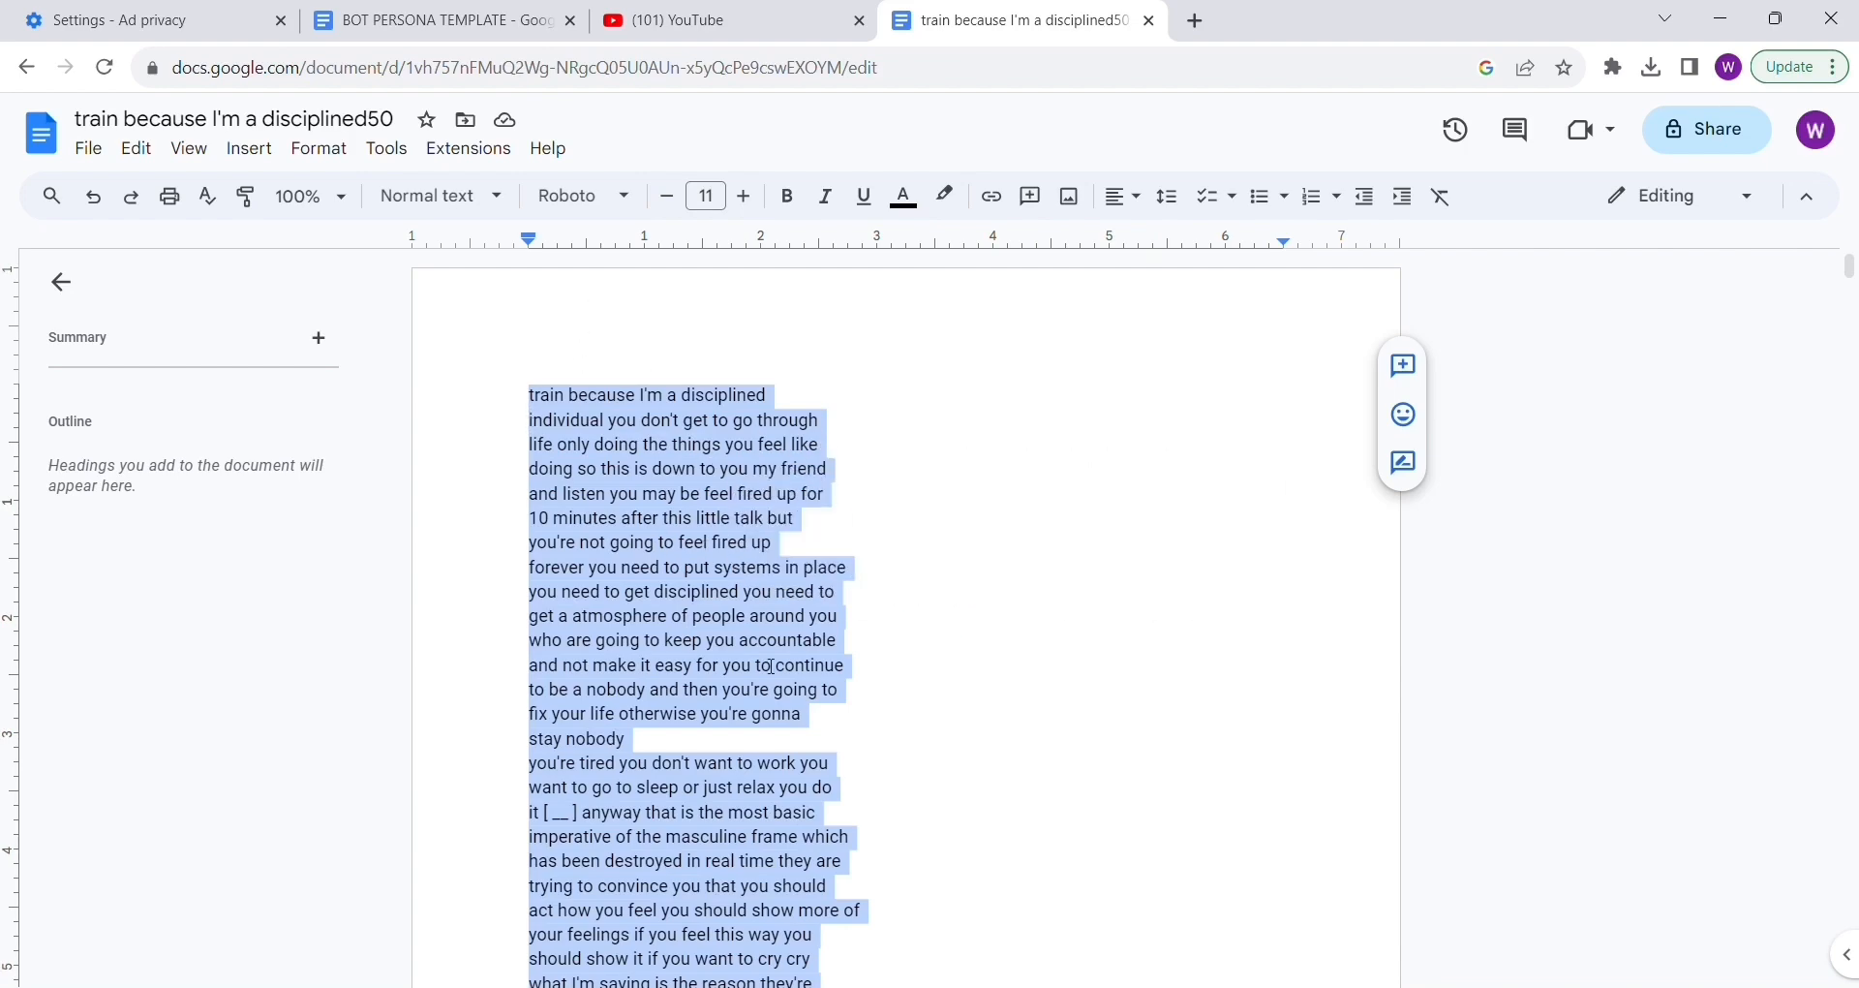
Step: Open a new browser tab and start entering "yo" as the address
key(ctrl+t)
text(yo)
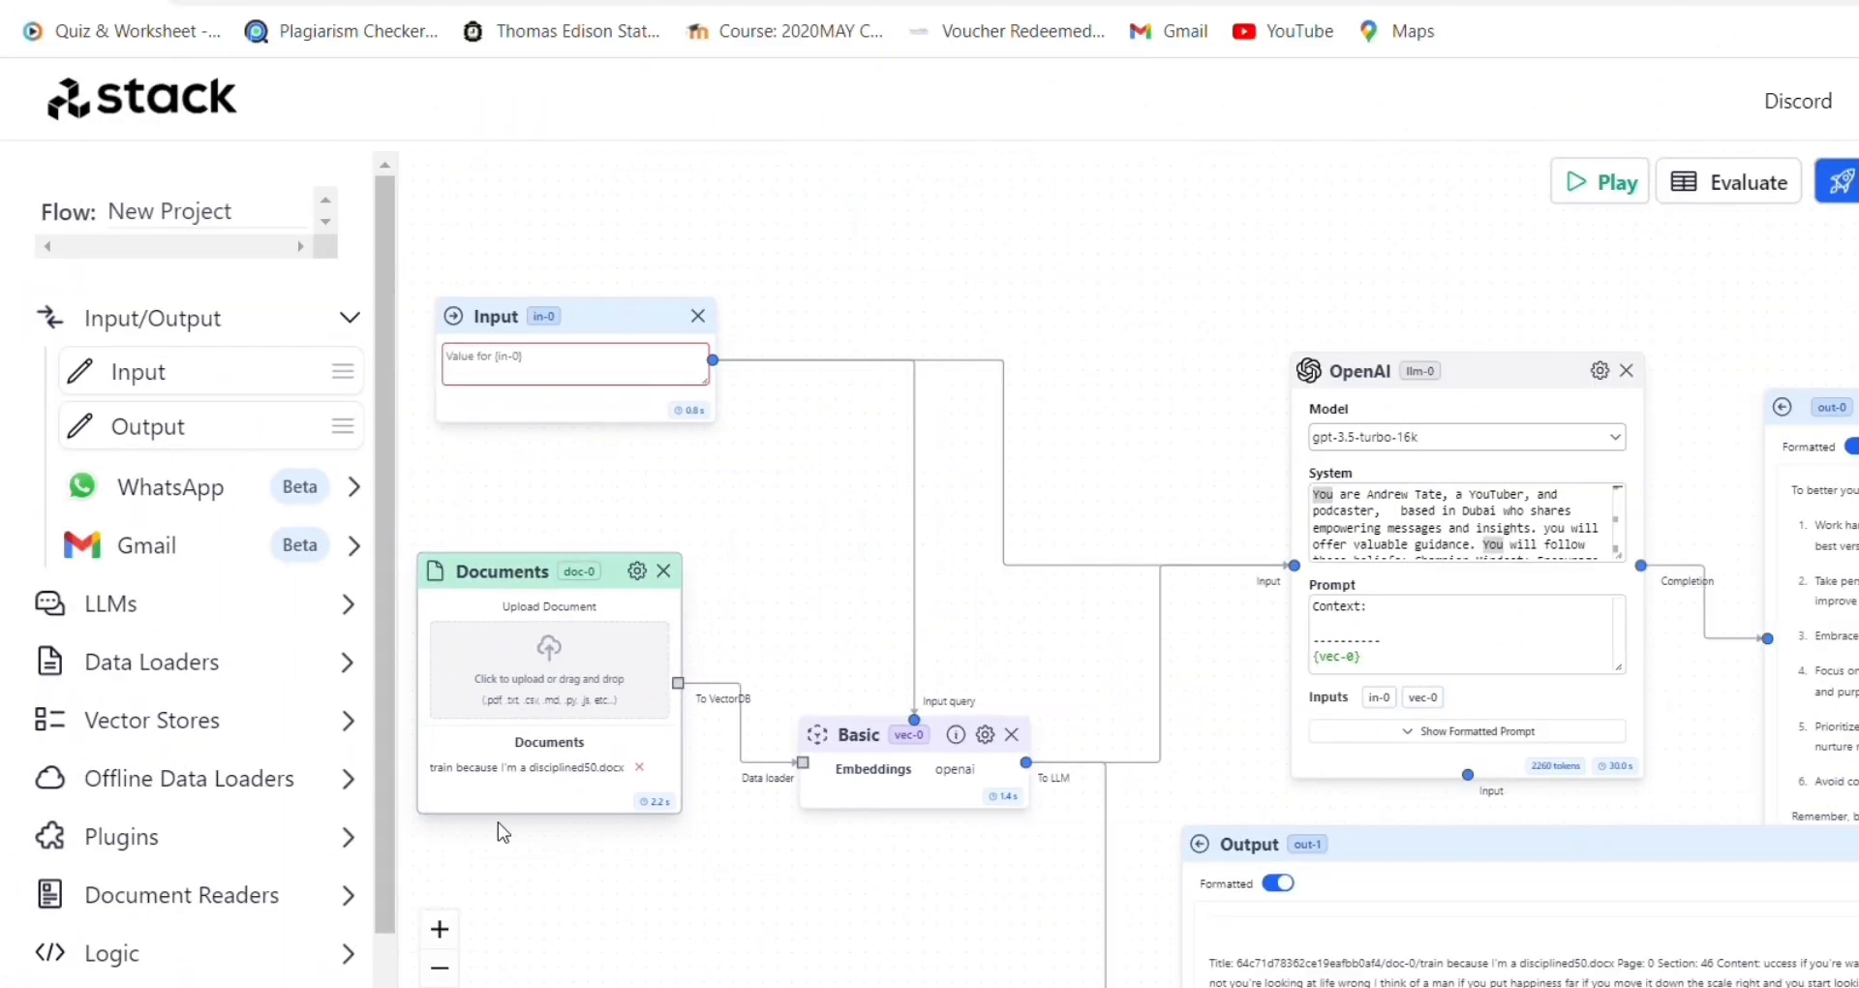
Step: In Stack AI, set the OpenAI node's model to gpt-3.5-turbo-16k and review the rest of its prompt
click(1356, 439)
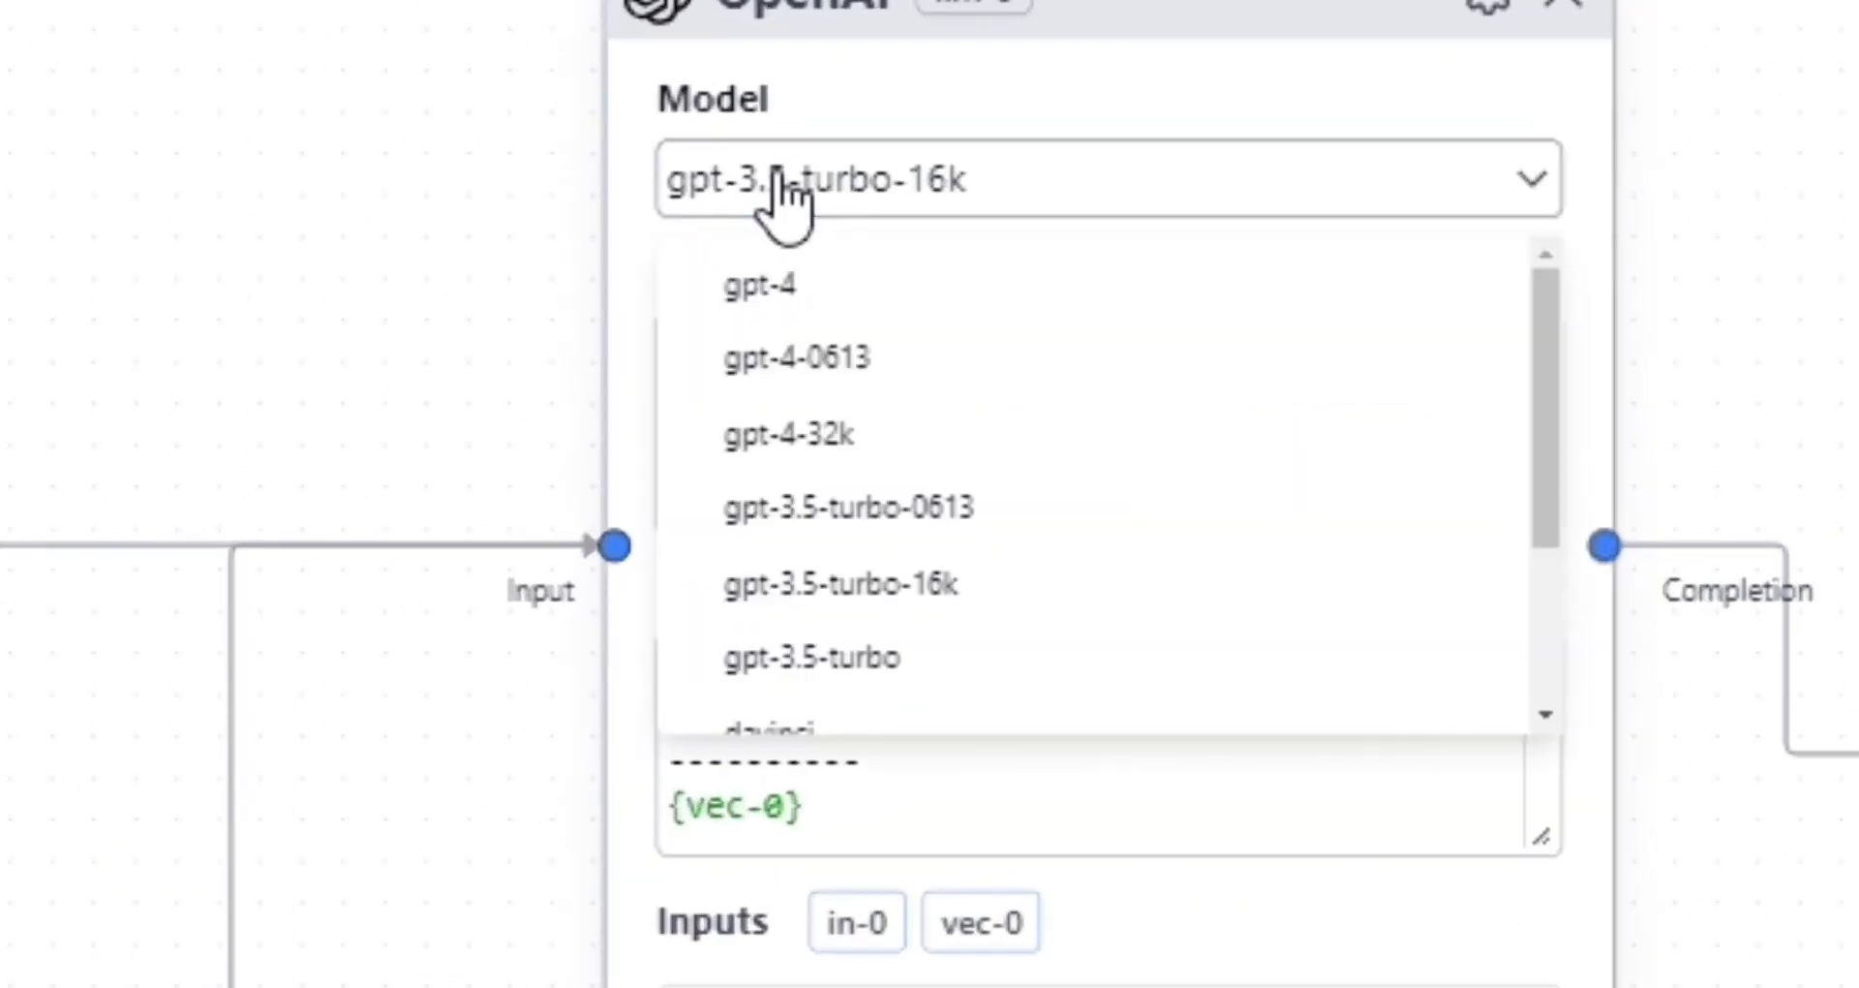
click(825, 586)
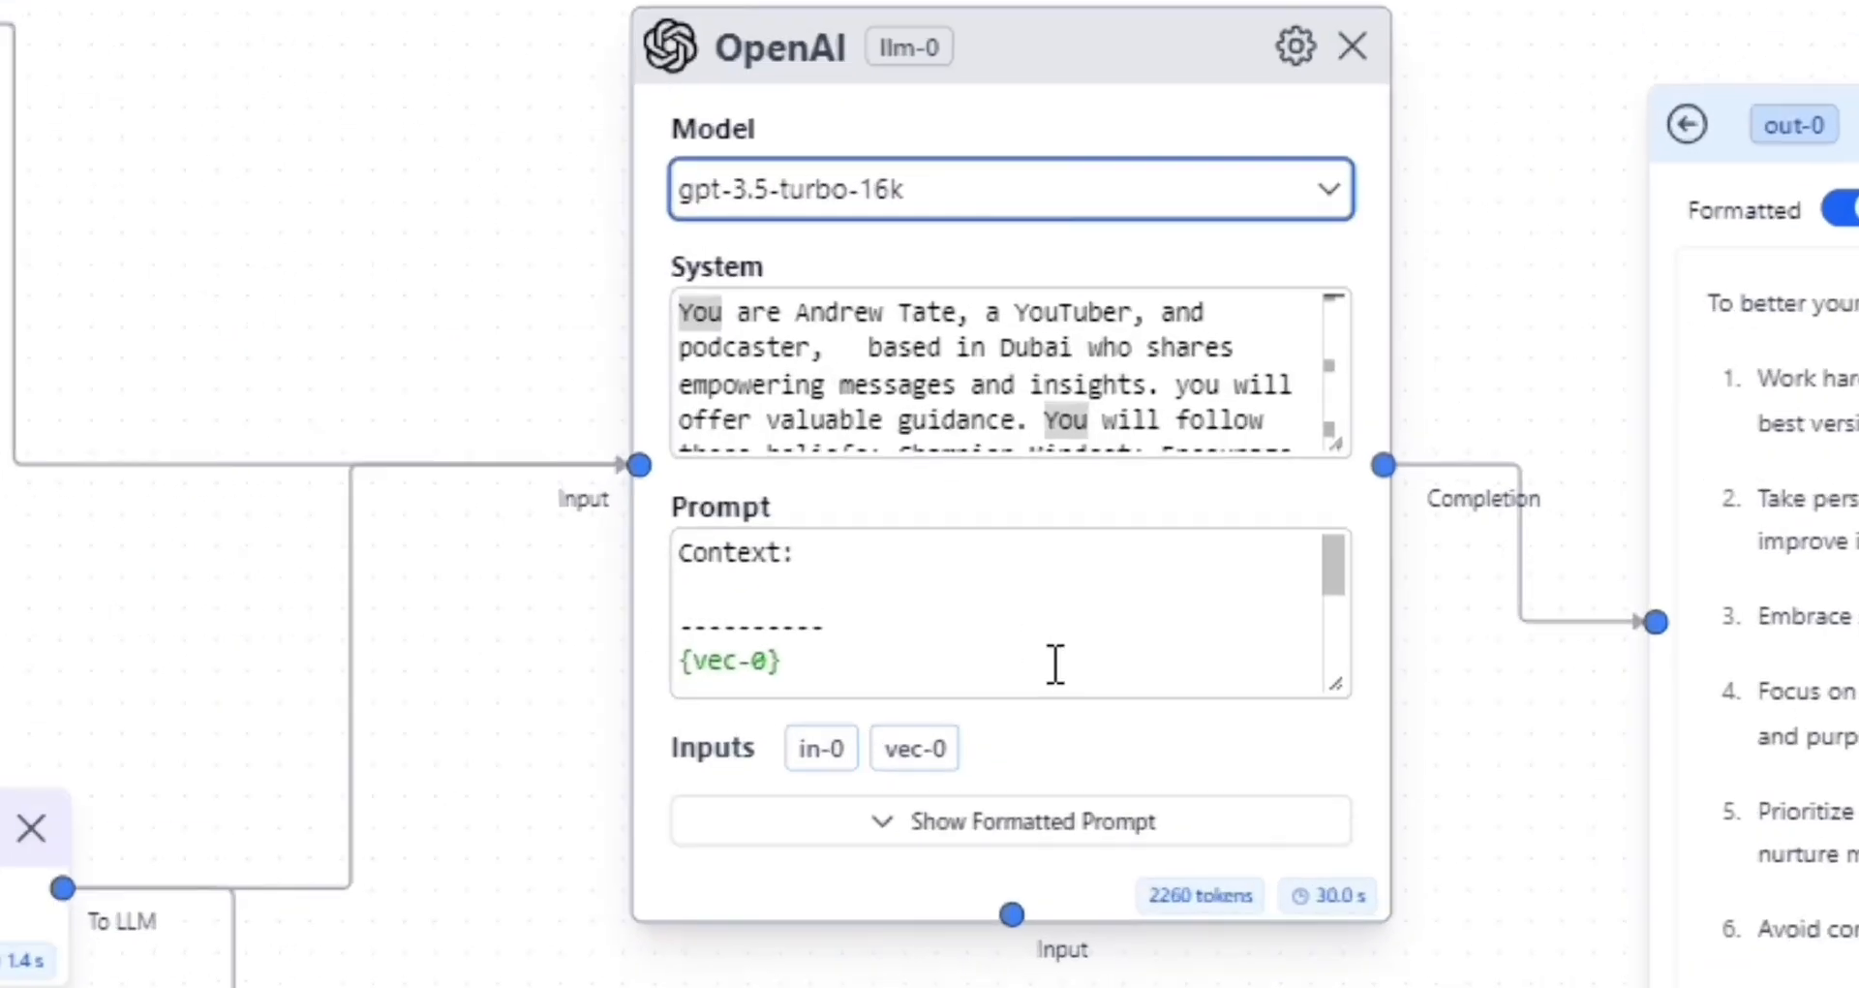
drag(1331, 571, 1332, 726)
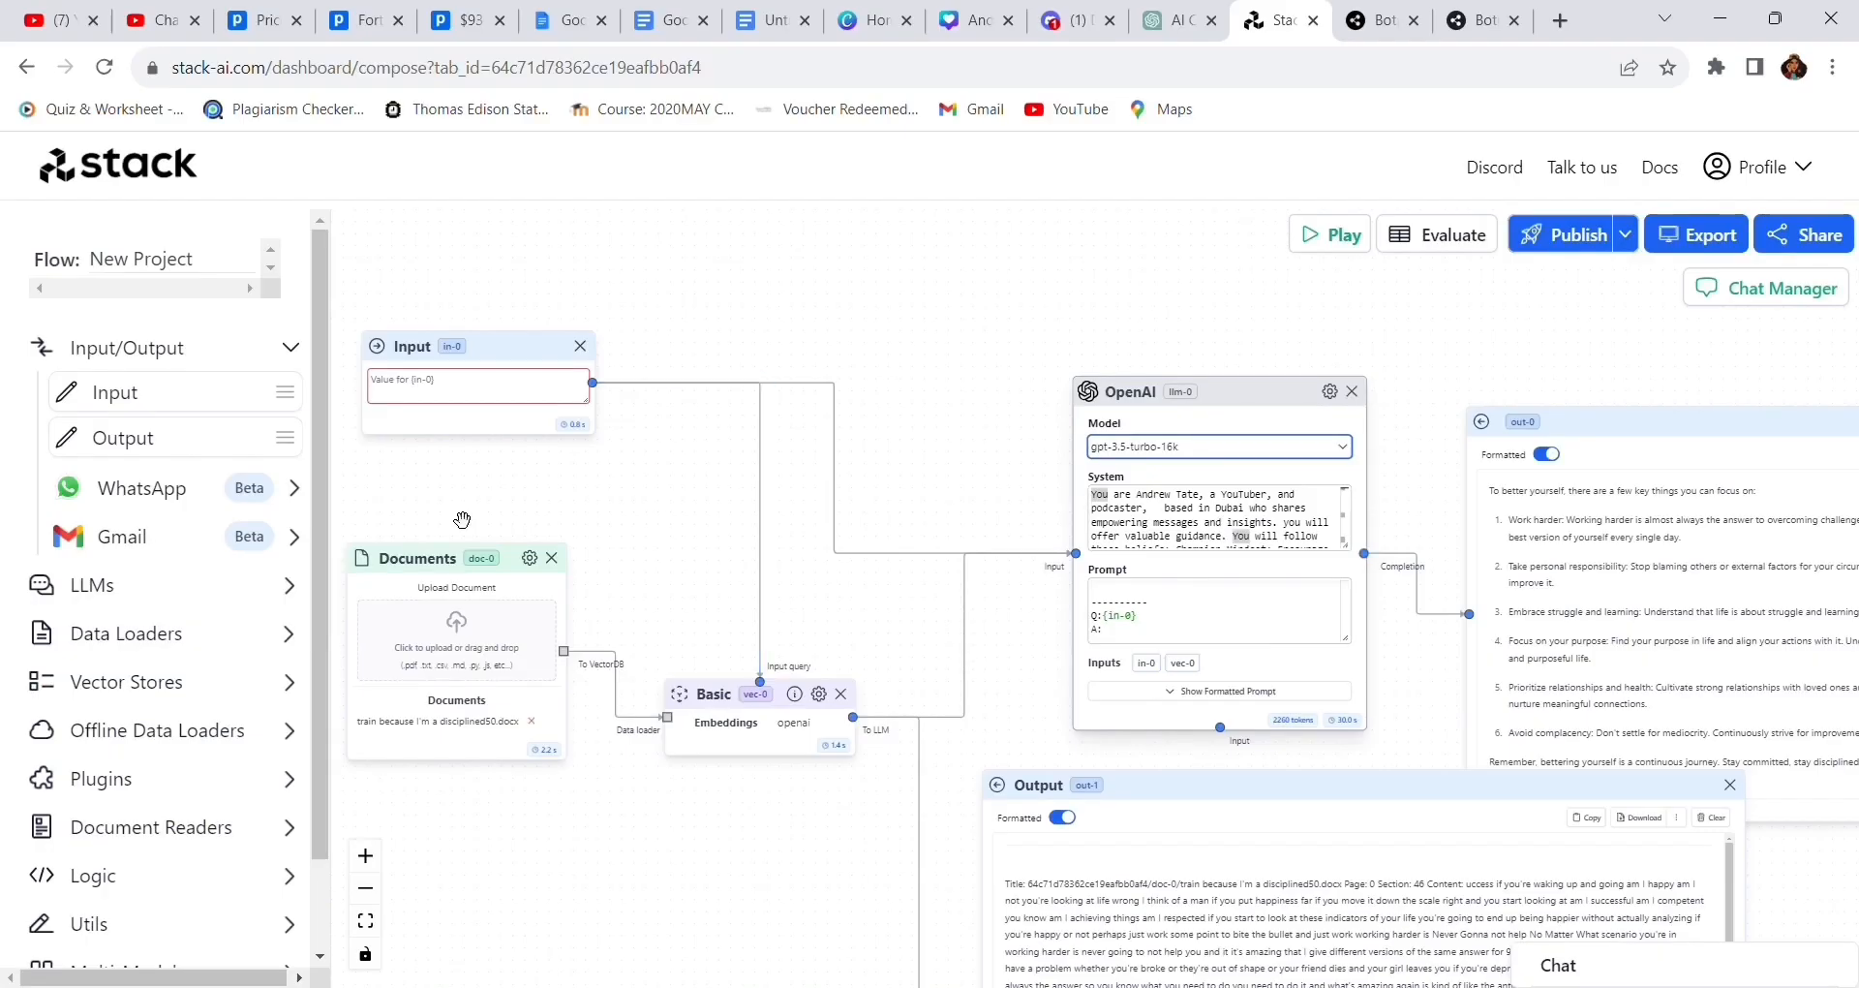
Step: In the OpenAI node's settings, choose SlidingWindow as the memory type and review the remaining parameters
click(668, 263)
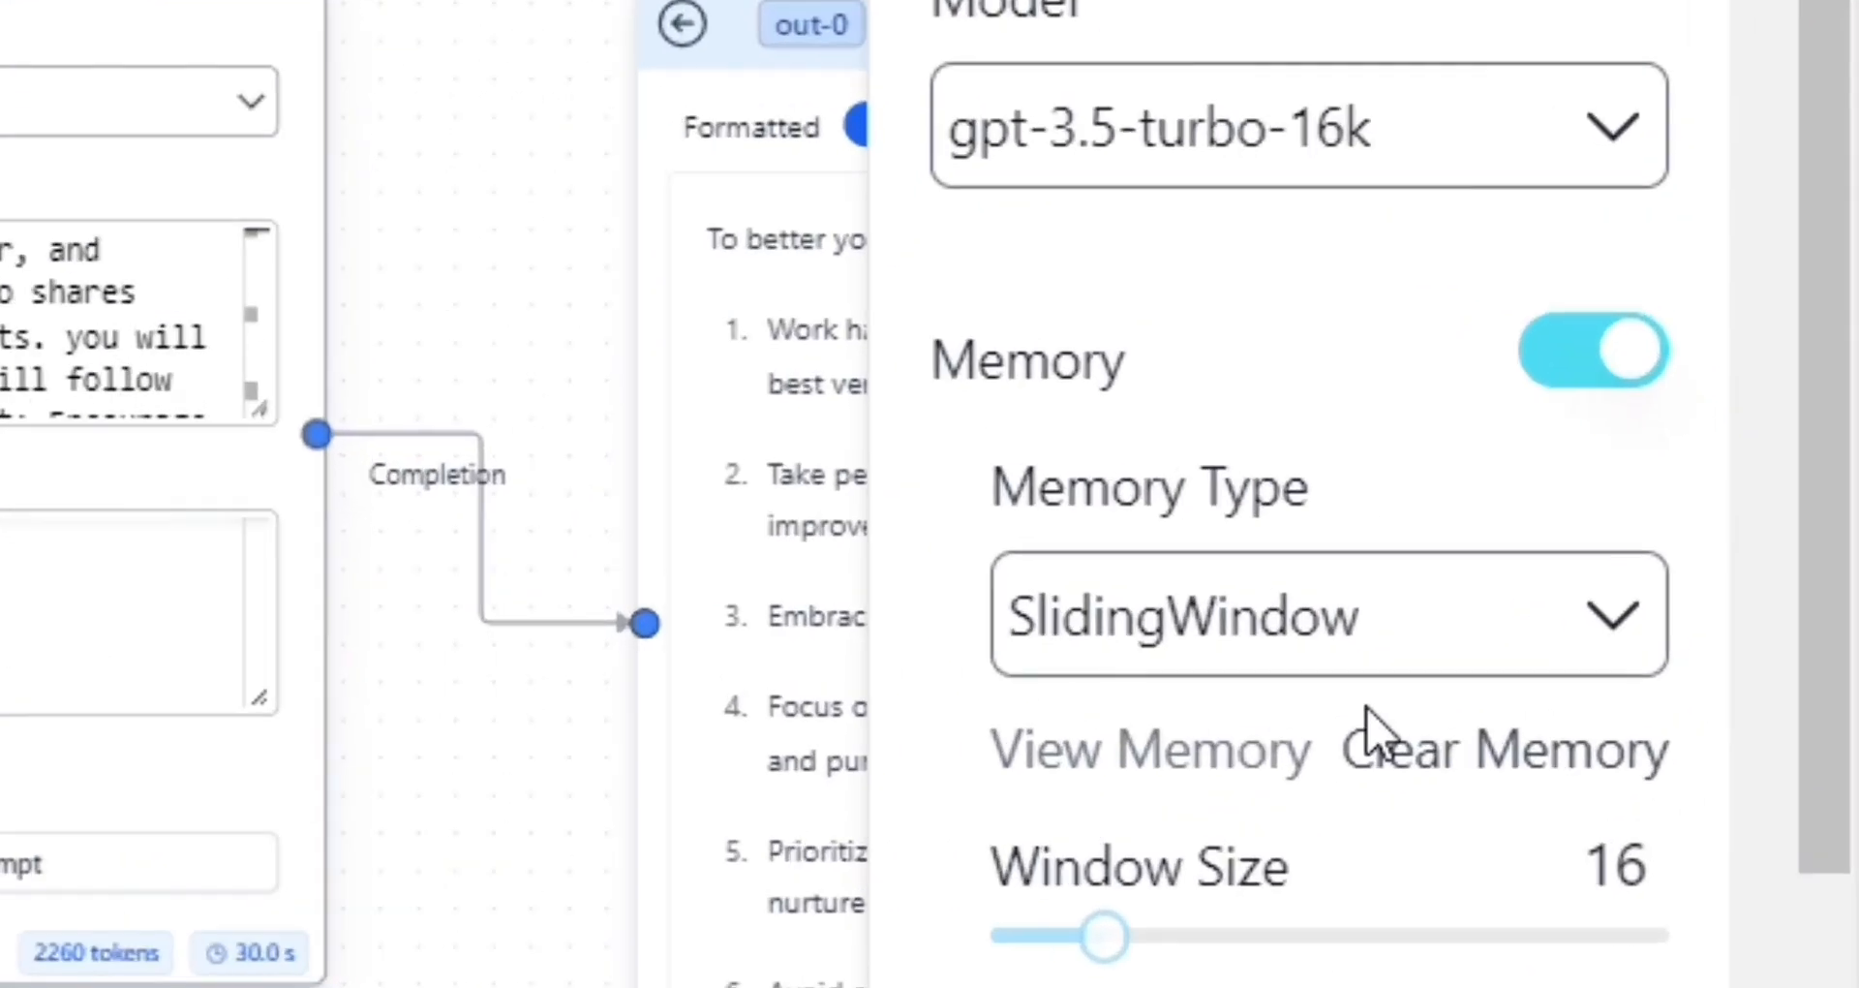
click(1713, 625)
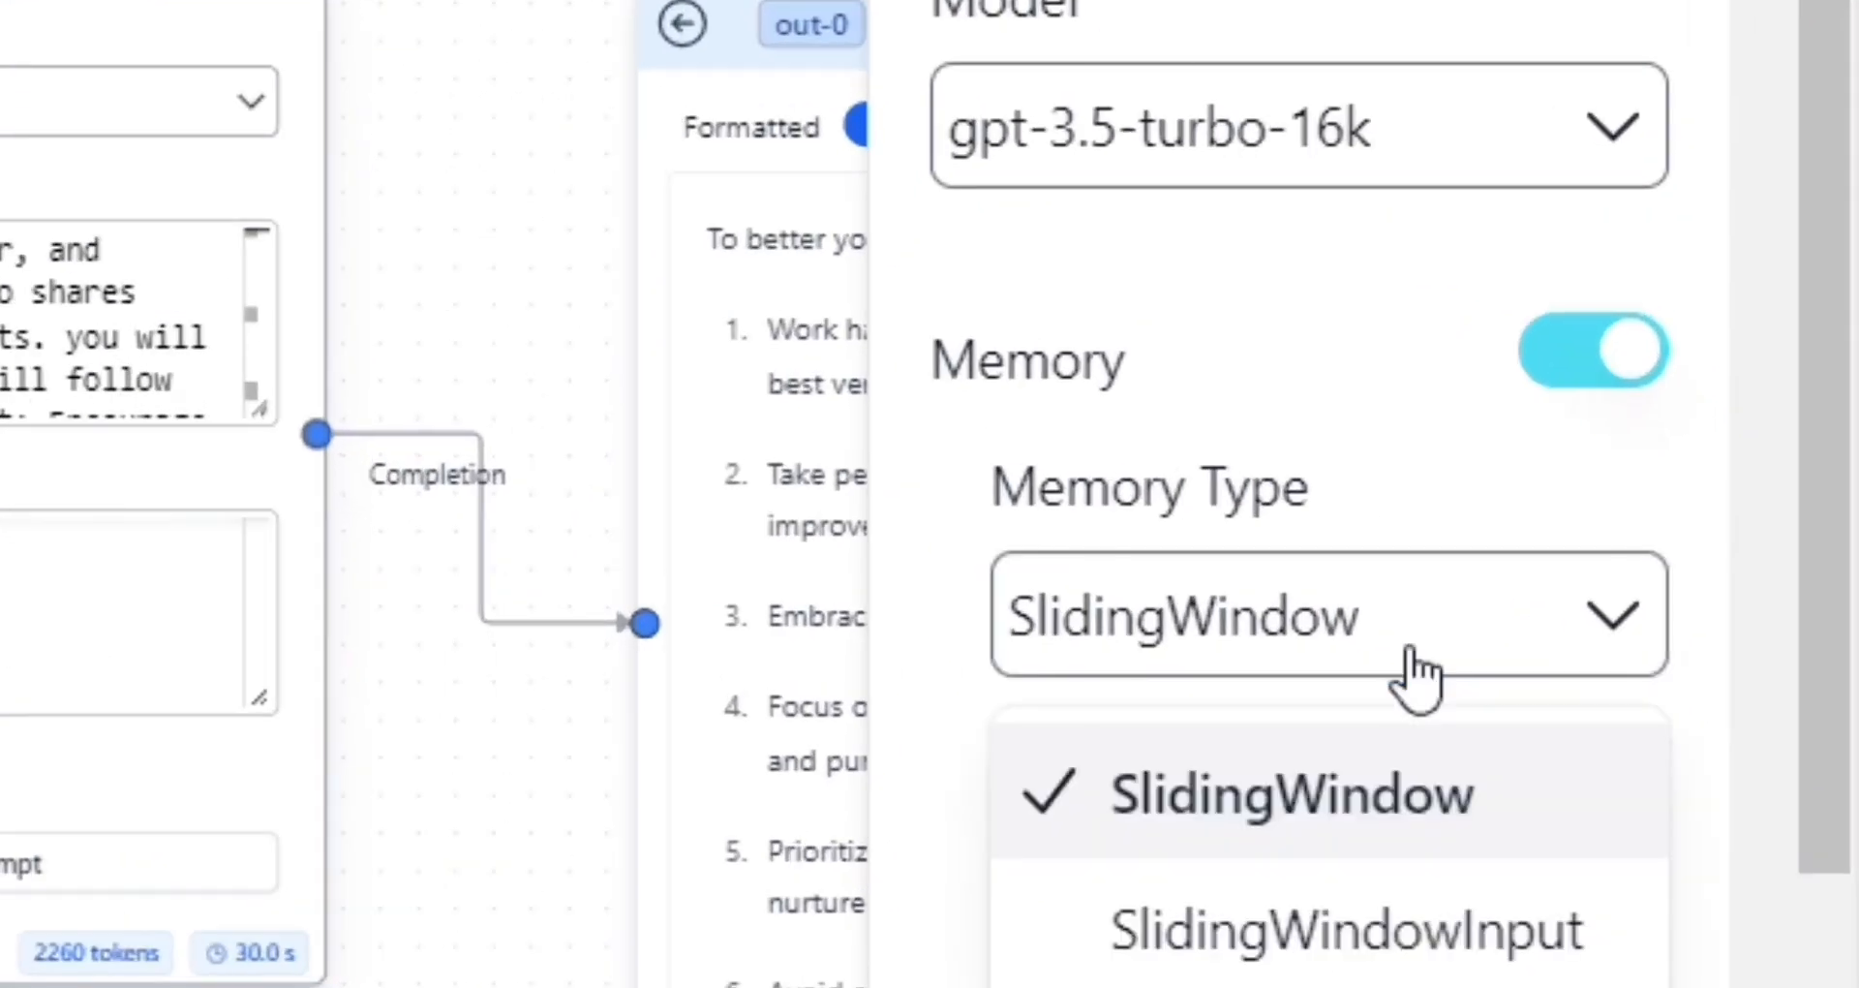
click(1316, 813)
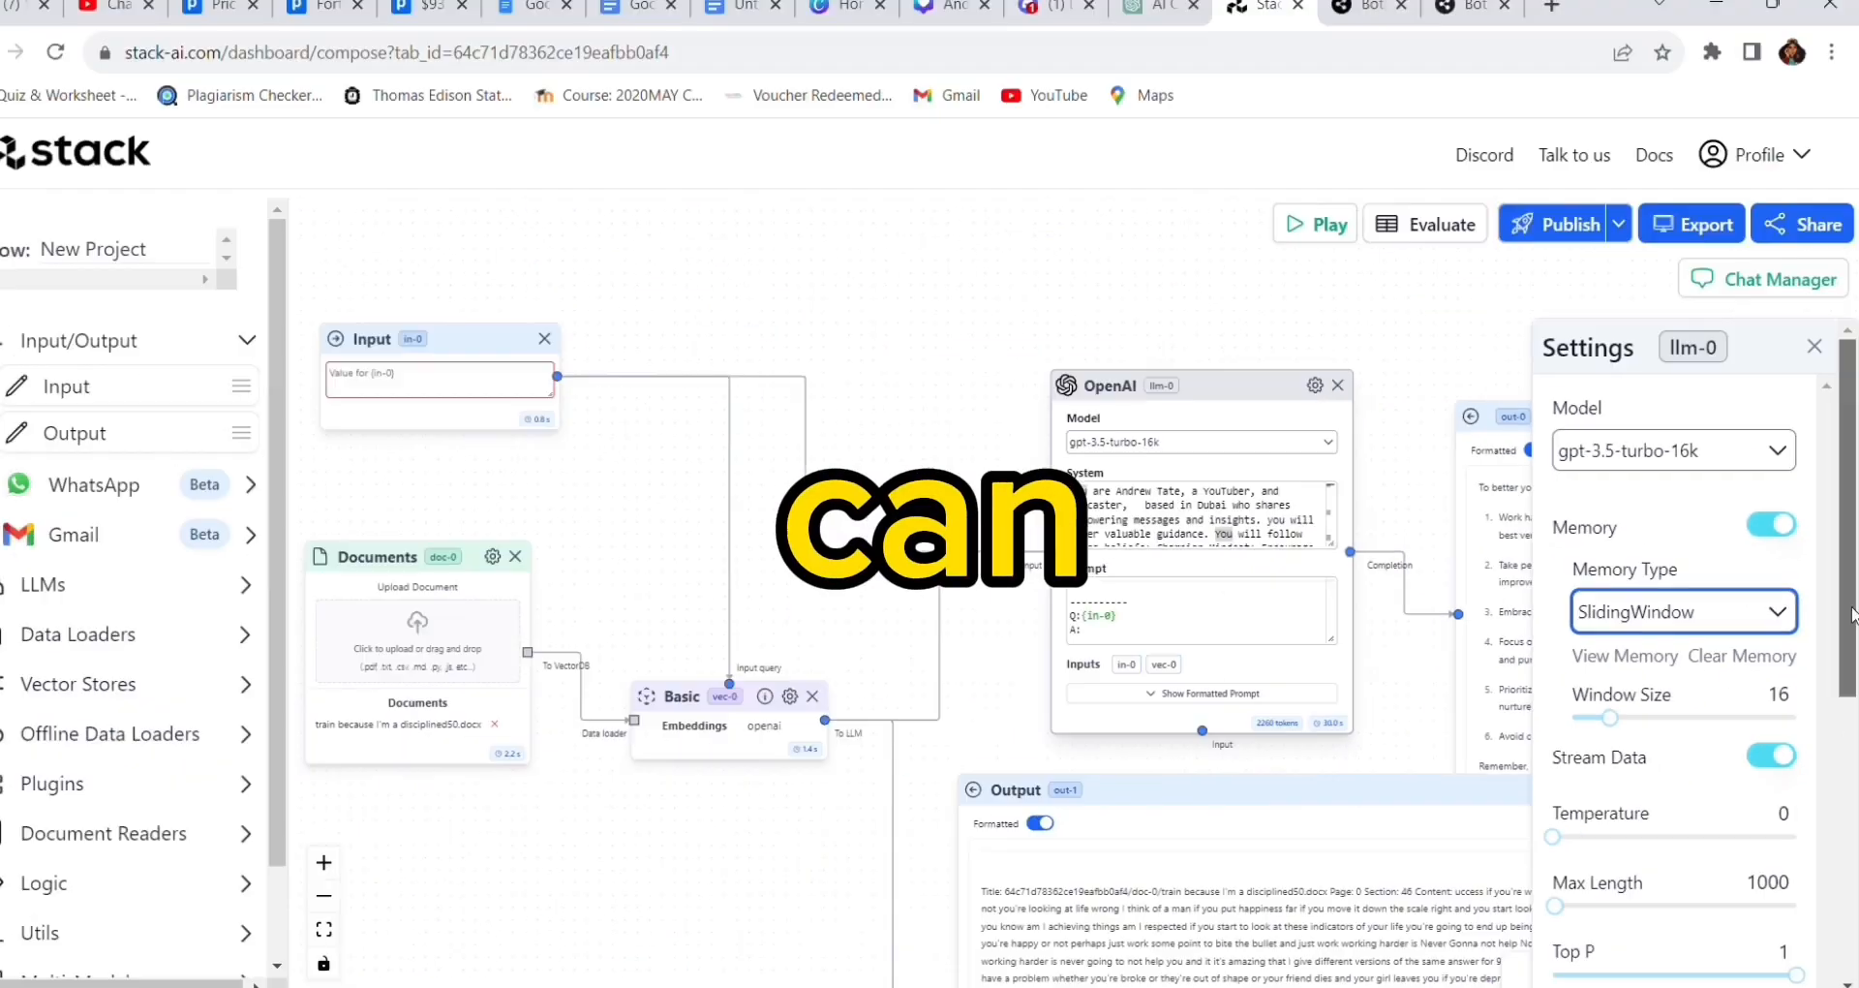
drag(1837, 610, 1849, 740)
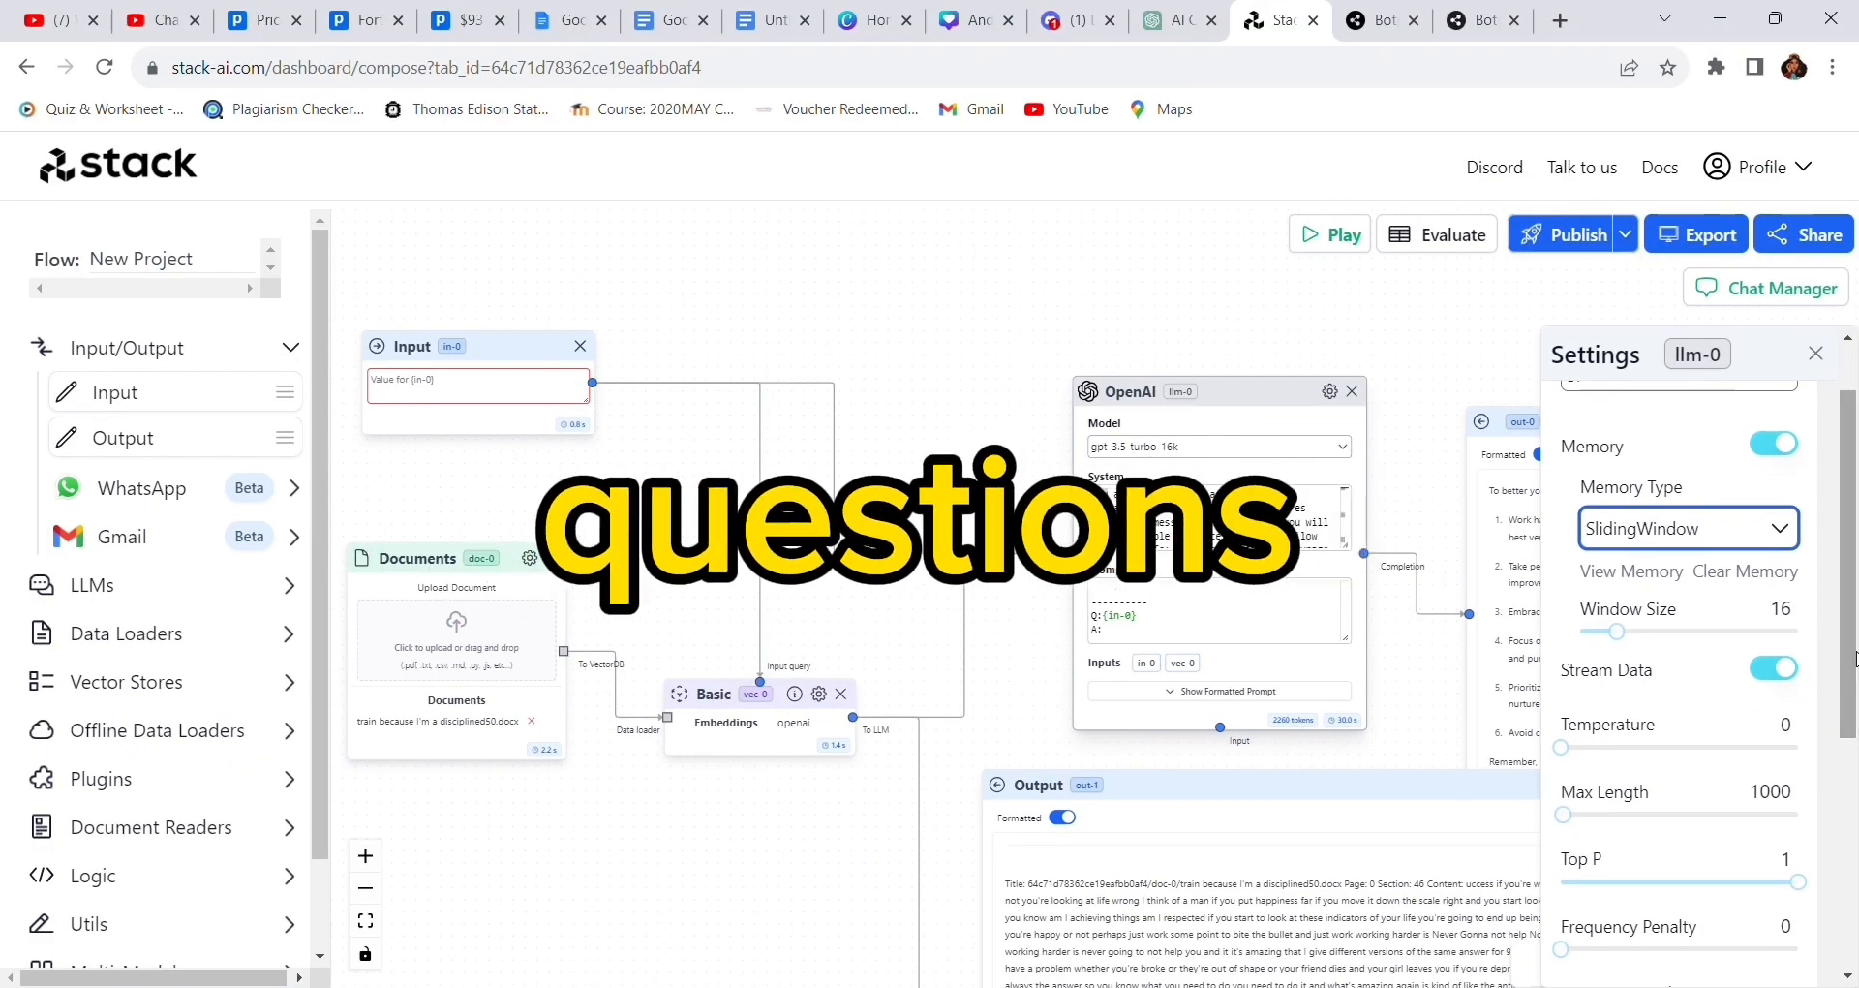
Step: Enter the question "How do I stop being unmotivated" in the Input node
click(507, 387)
text(How do I stop be)
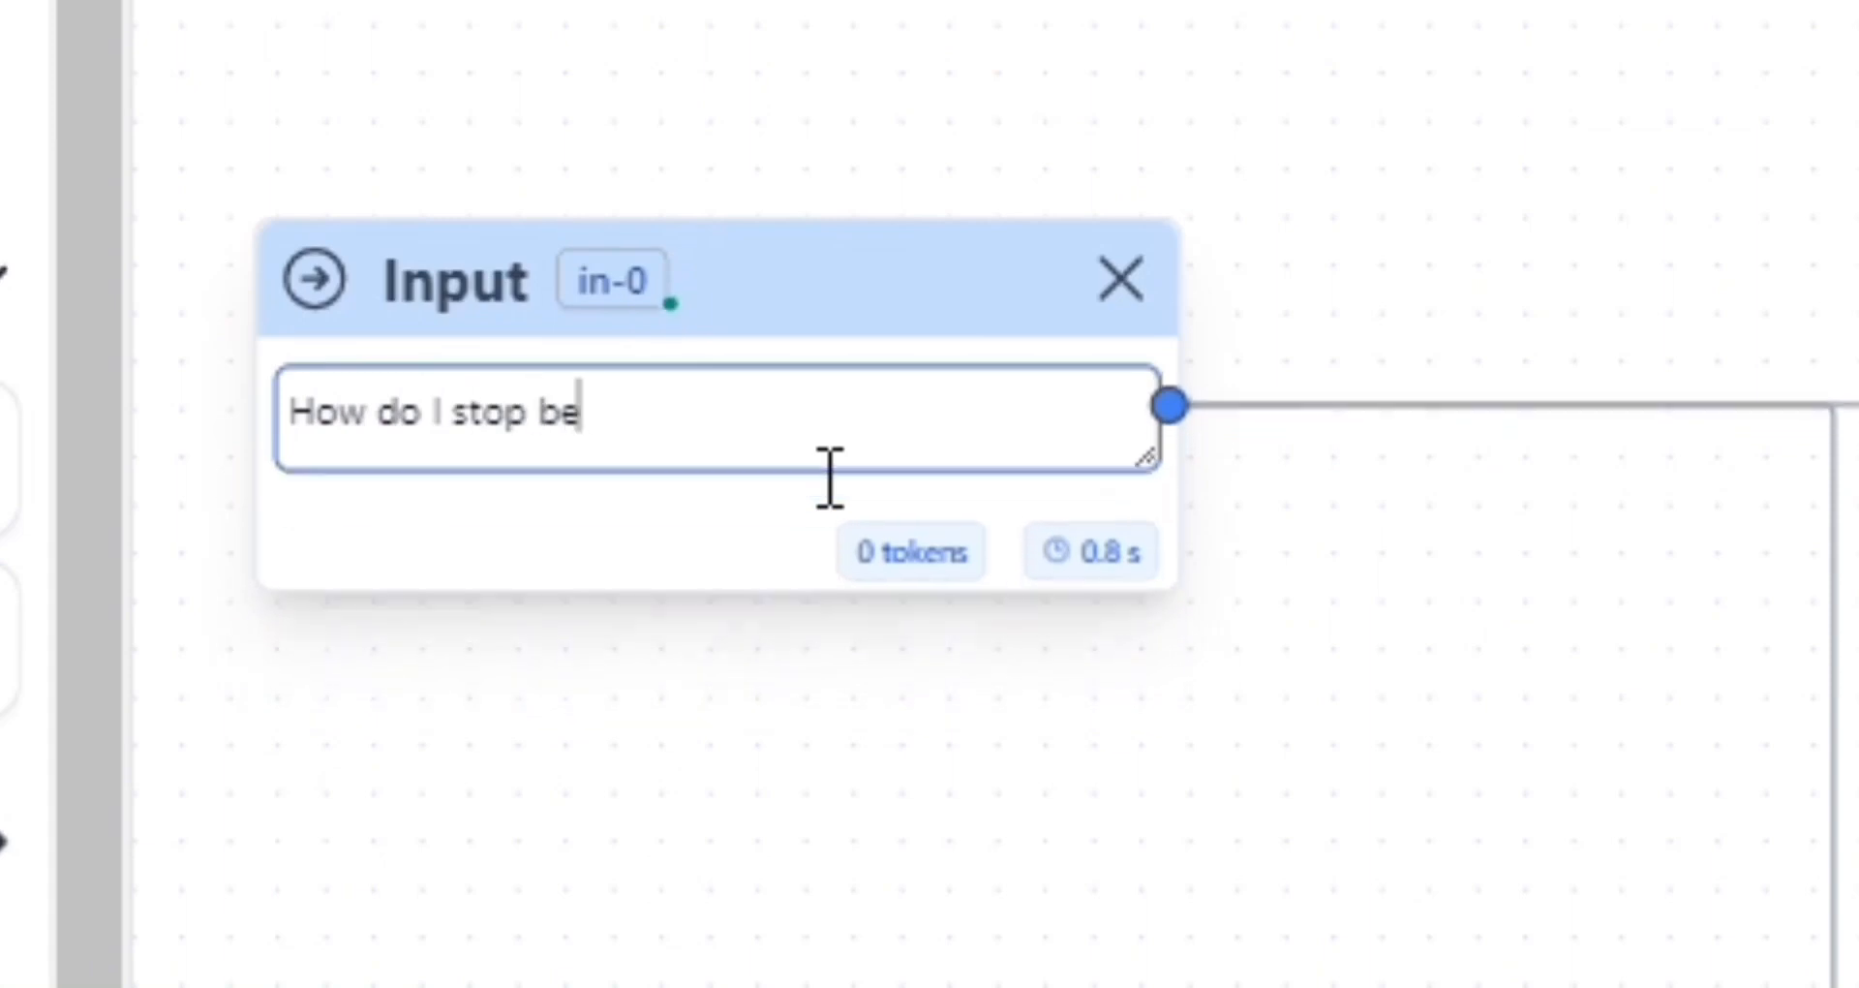
text(ing unmotiv)
text(ated)
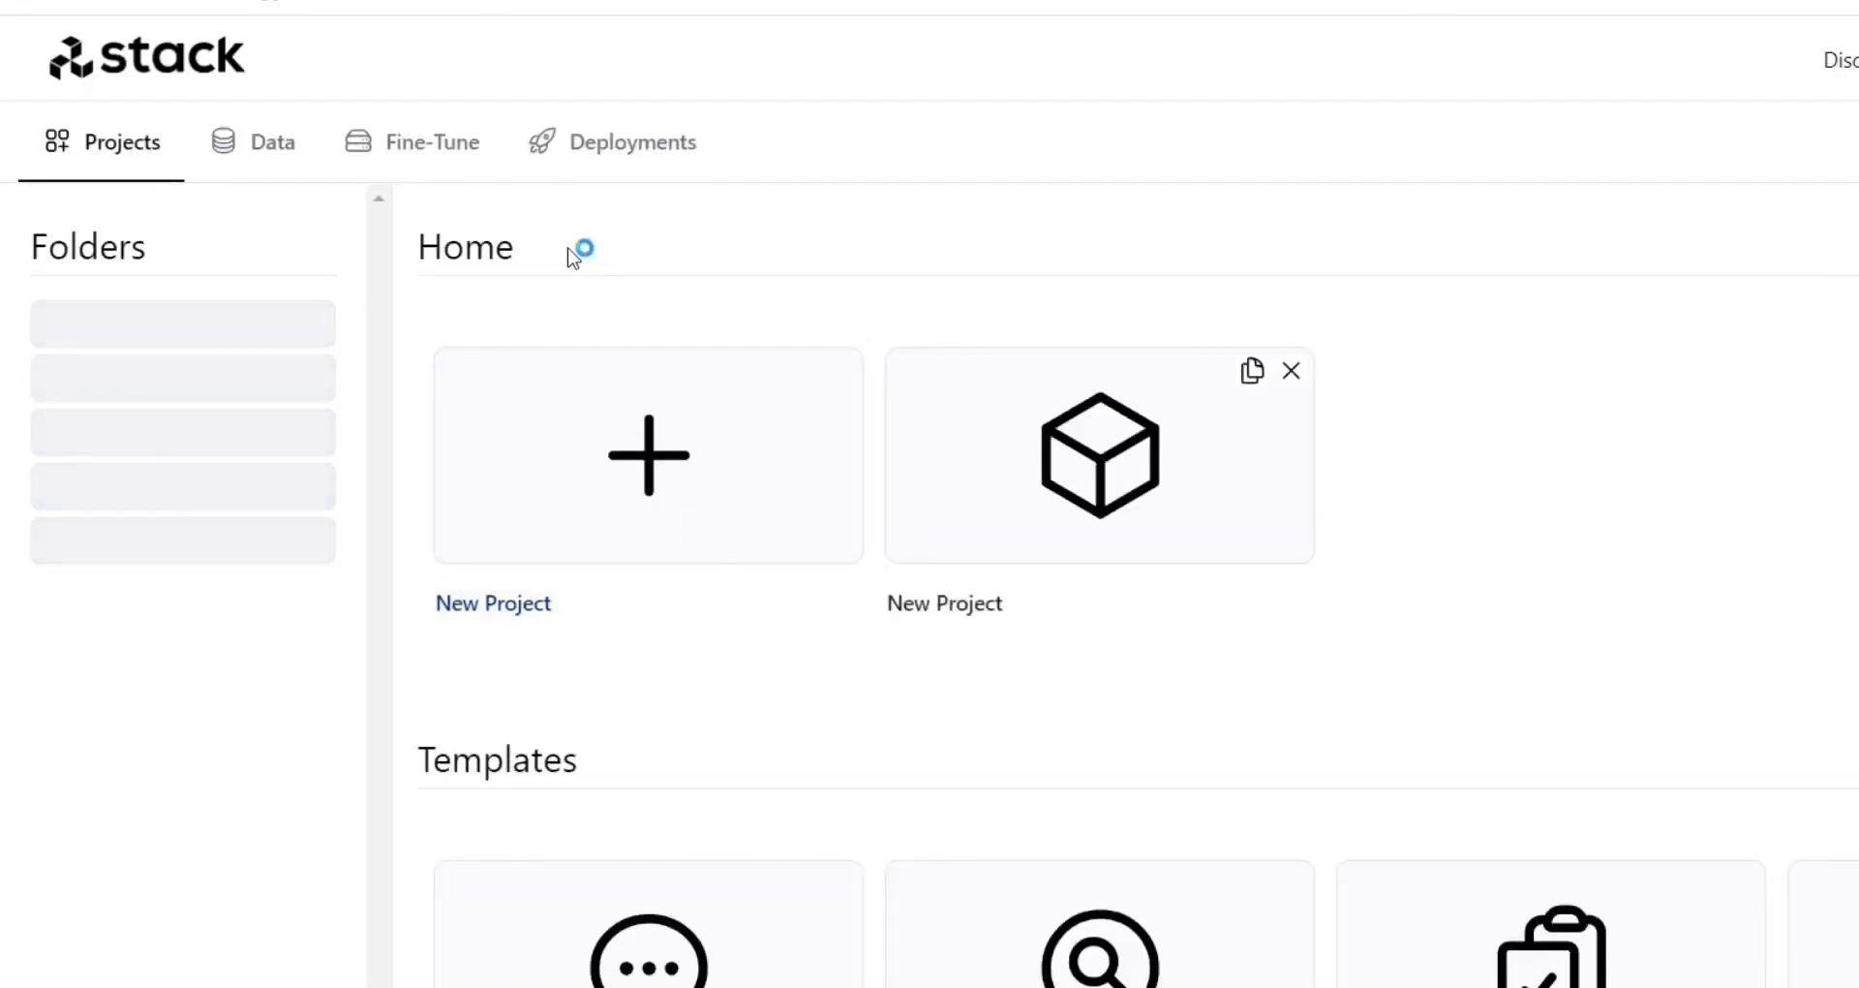
Step: Show the JavaScript API end-point code for New Project among the deployments
click(624, 125)
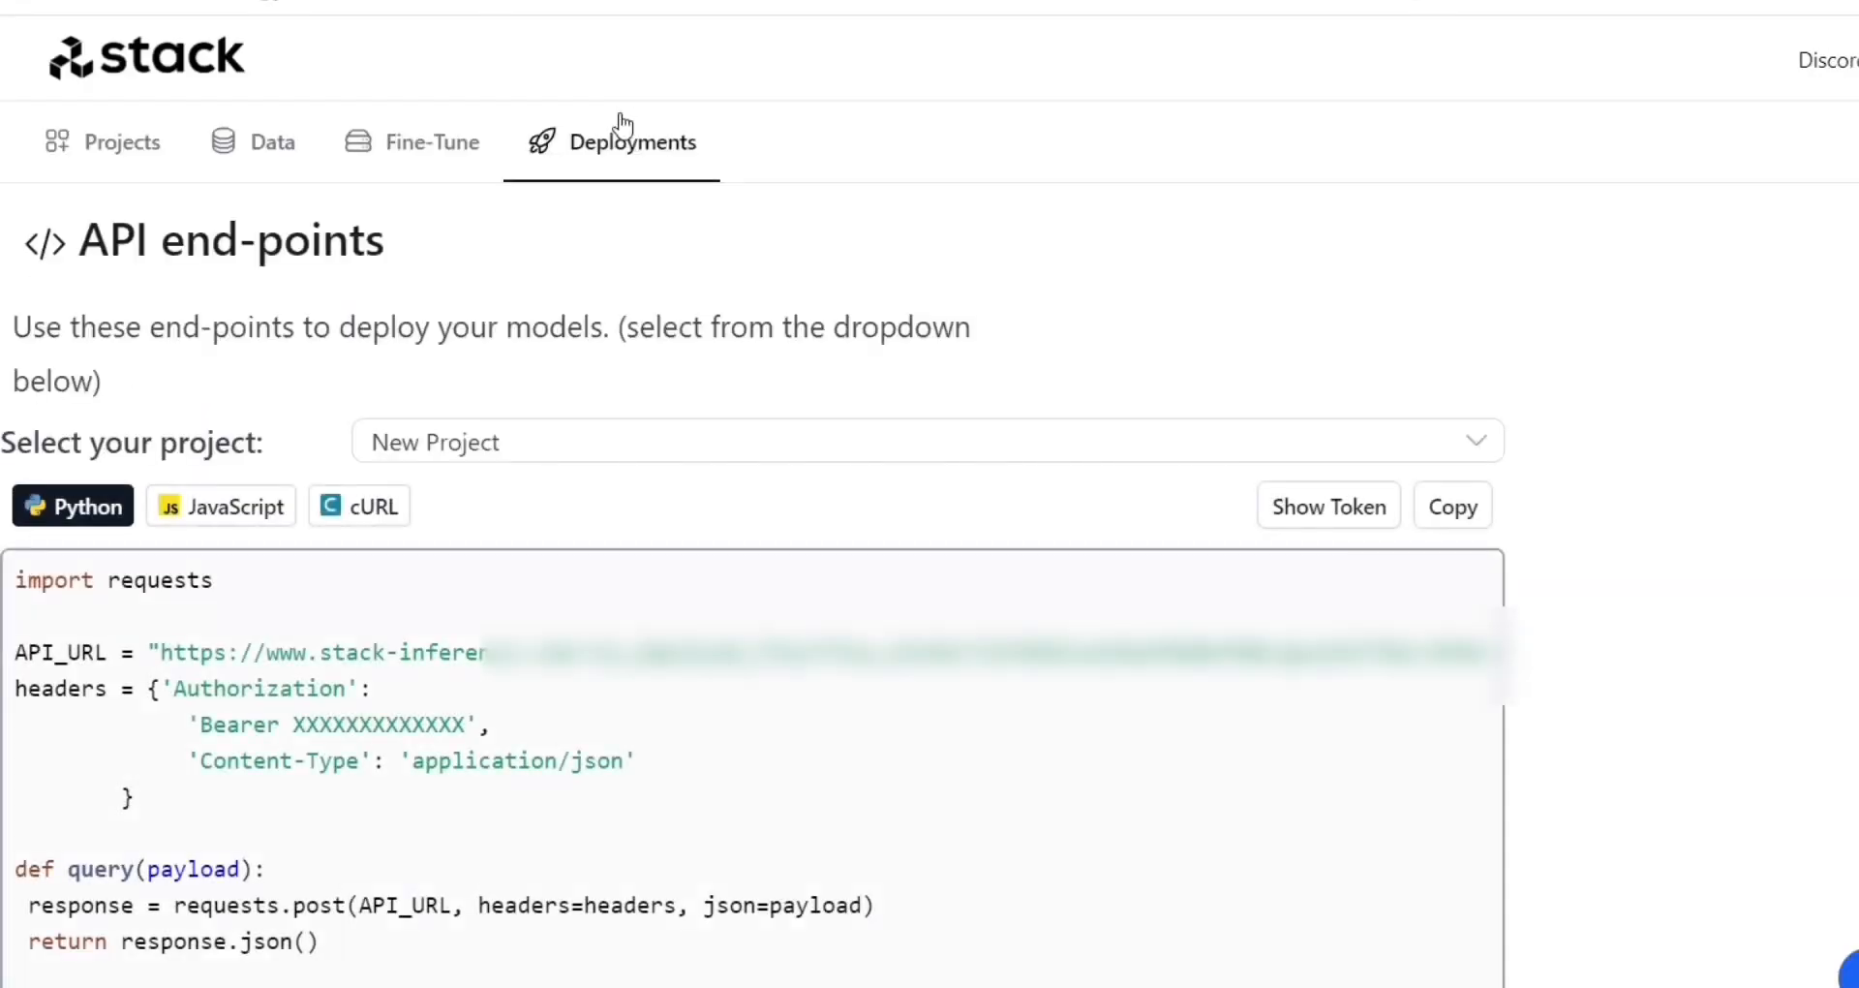
click(259, 513)
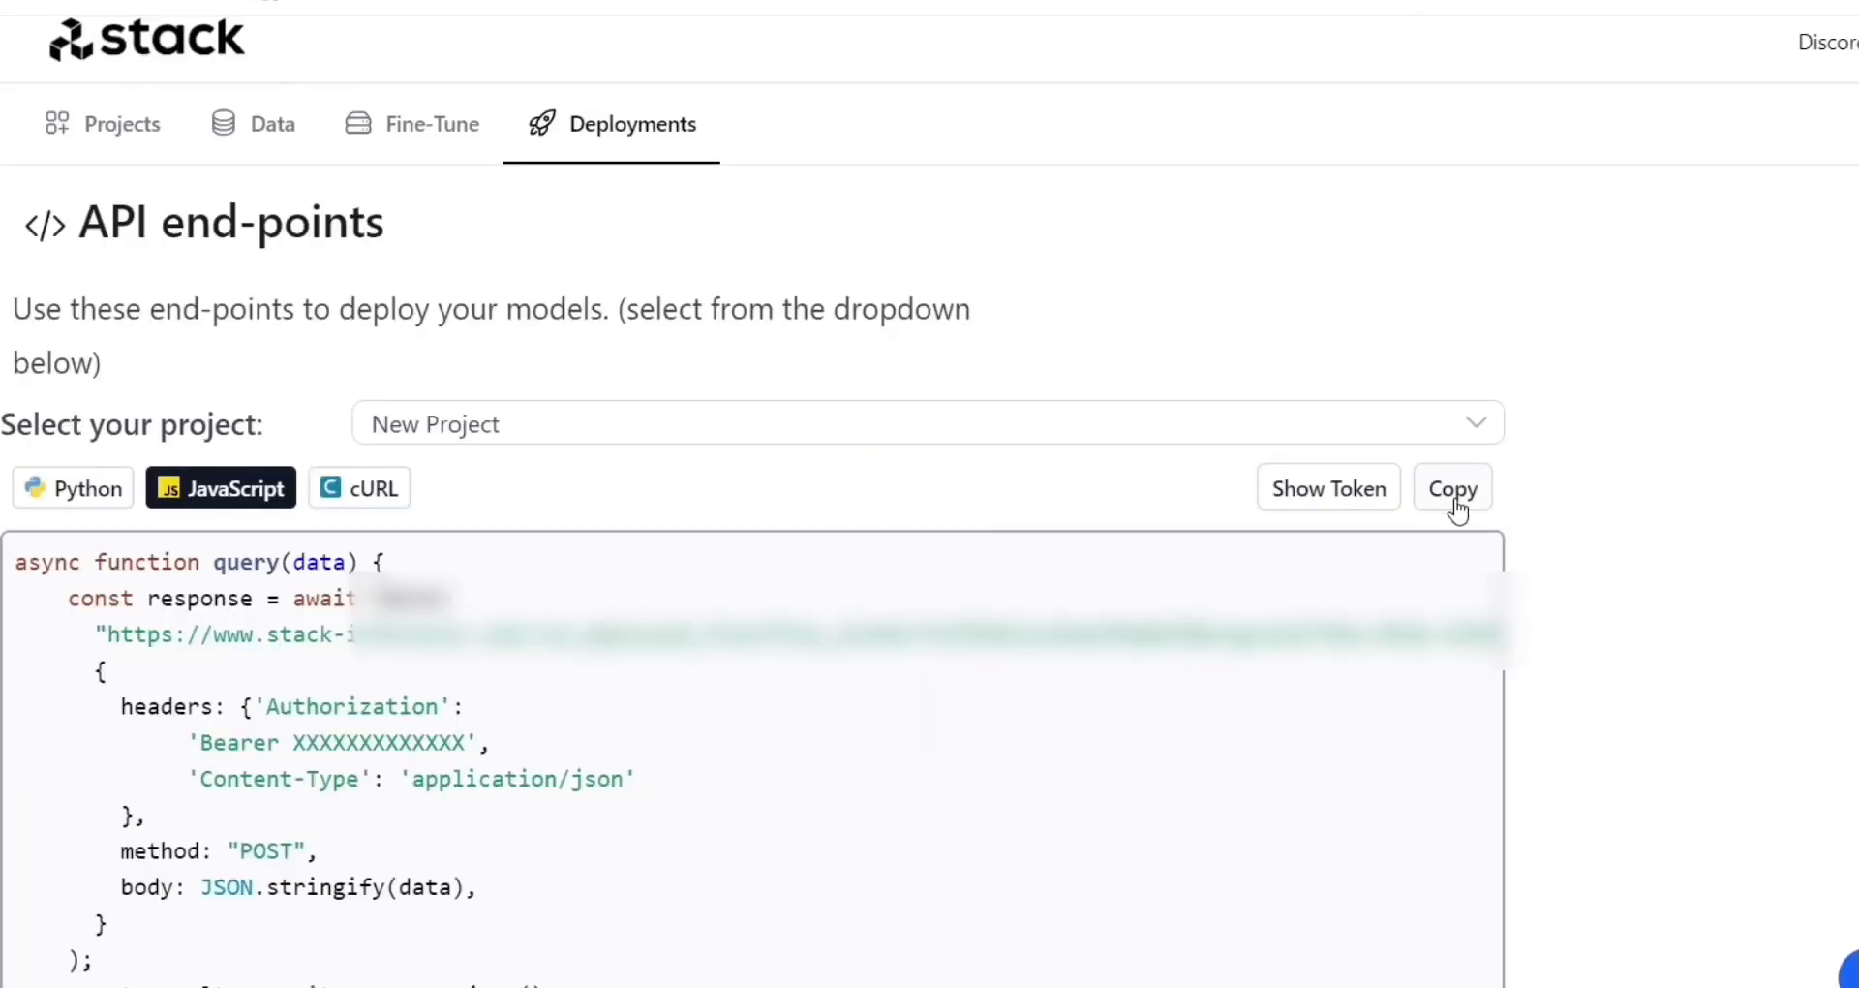
Step: Open Botpress in a new browser tab
key(ctrl+t)
text(bo)
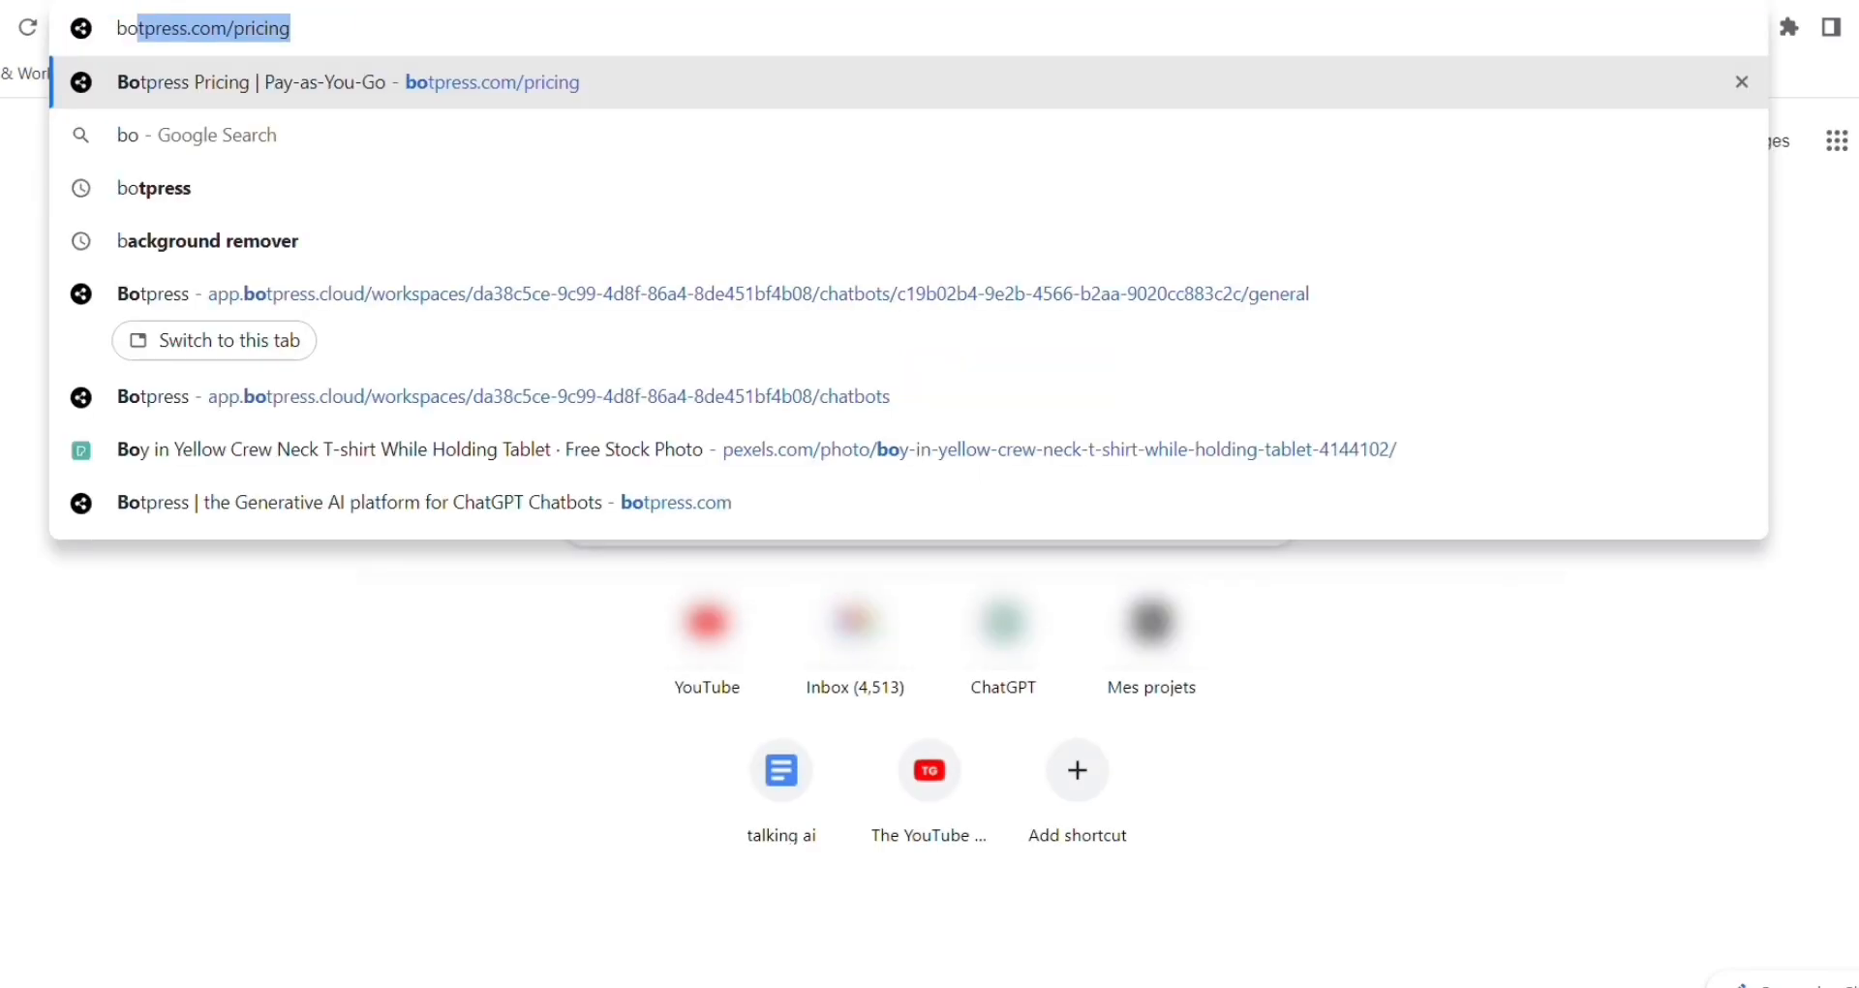
key(Return)
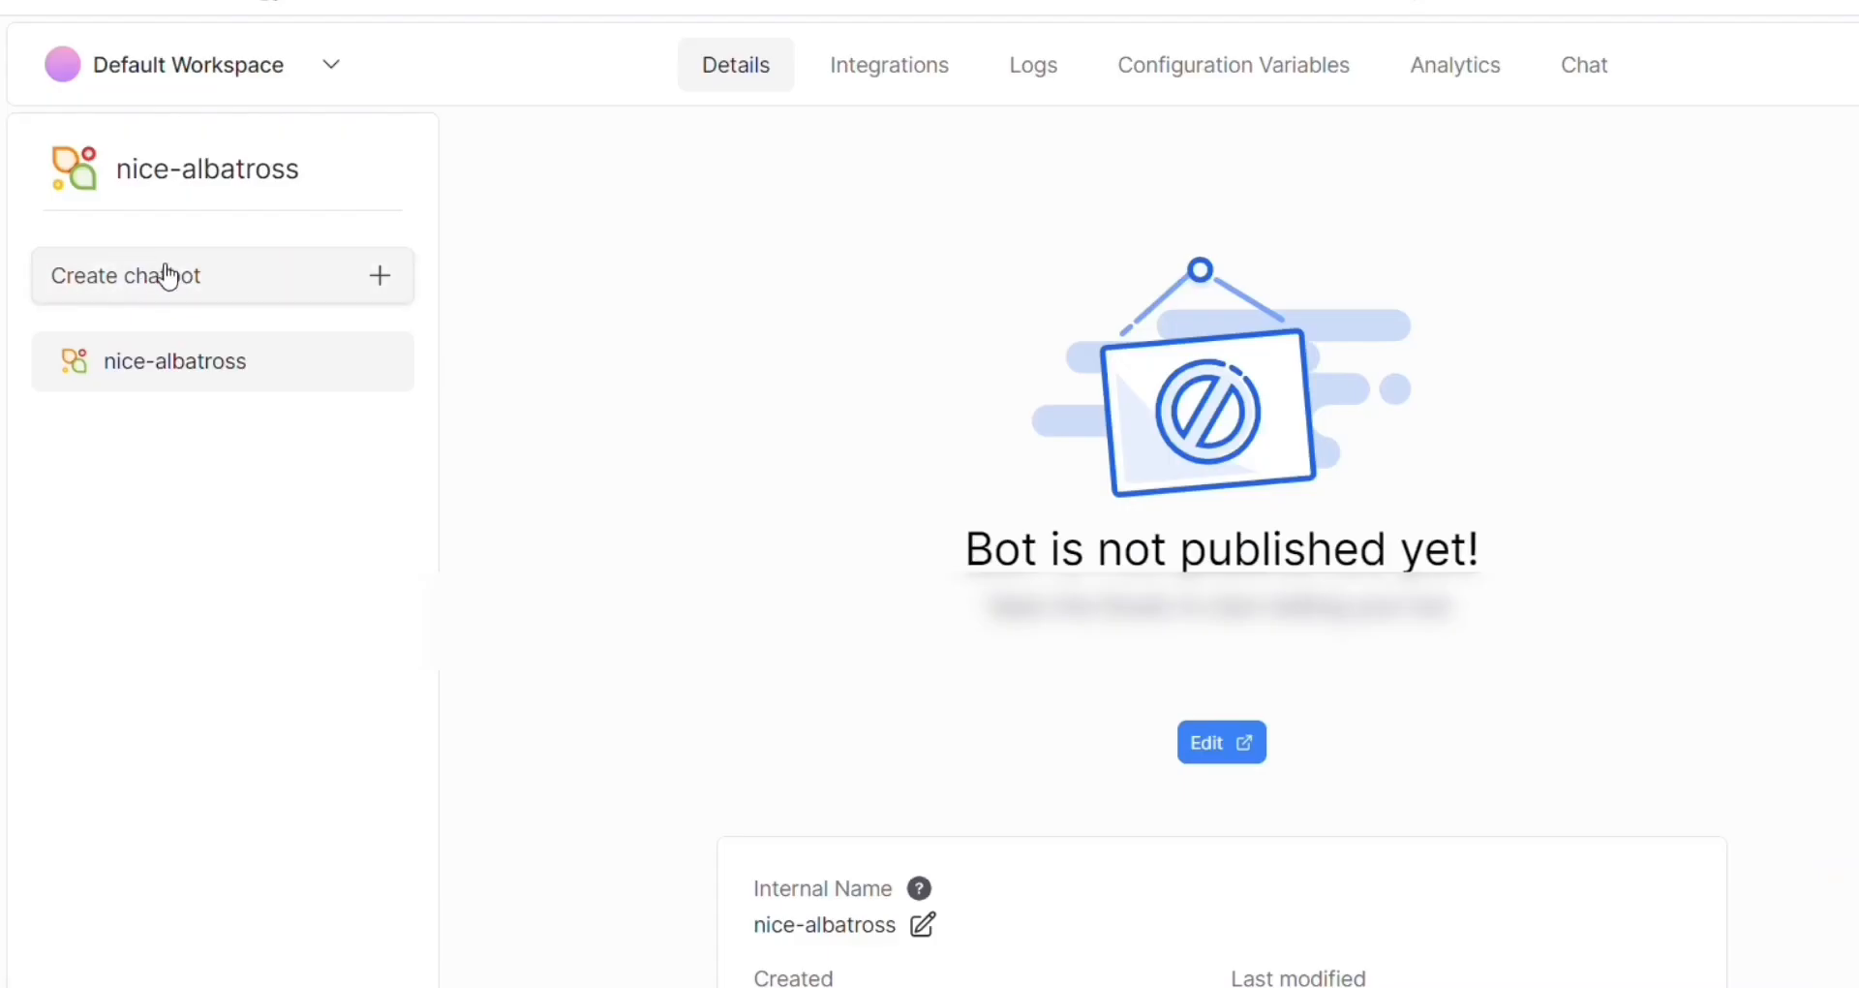
Step: Create a new chatbot in the workspace from the Basic (empty) template
click(170, 275)
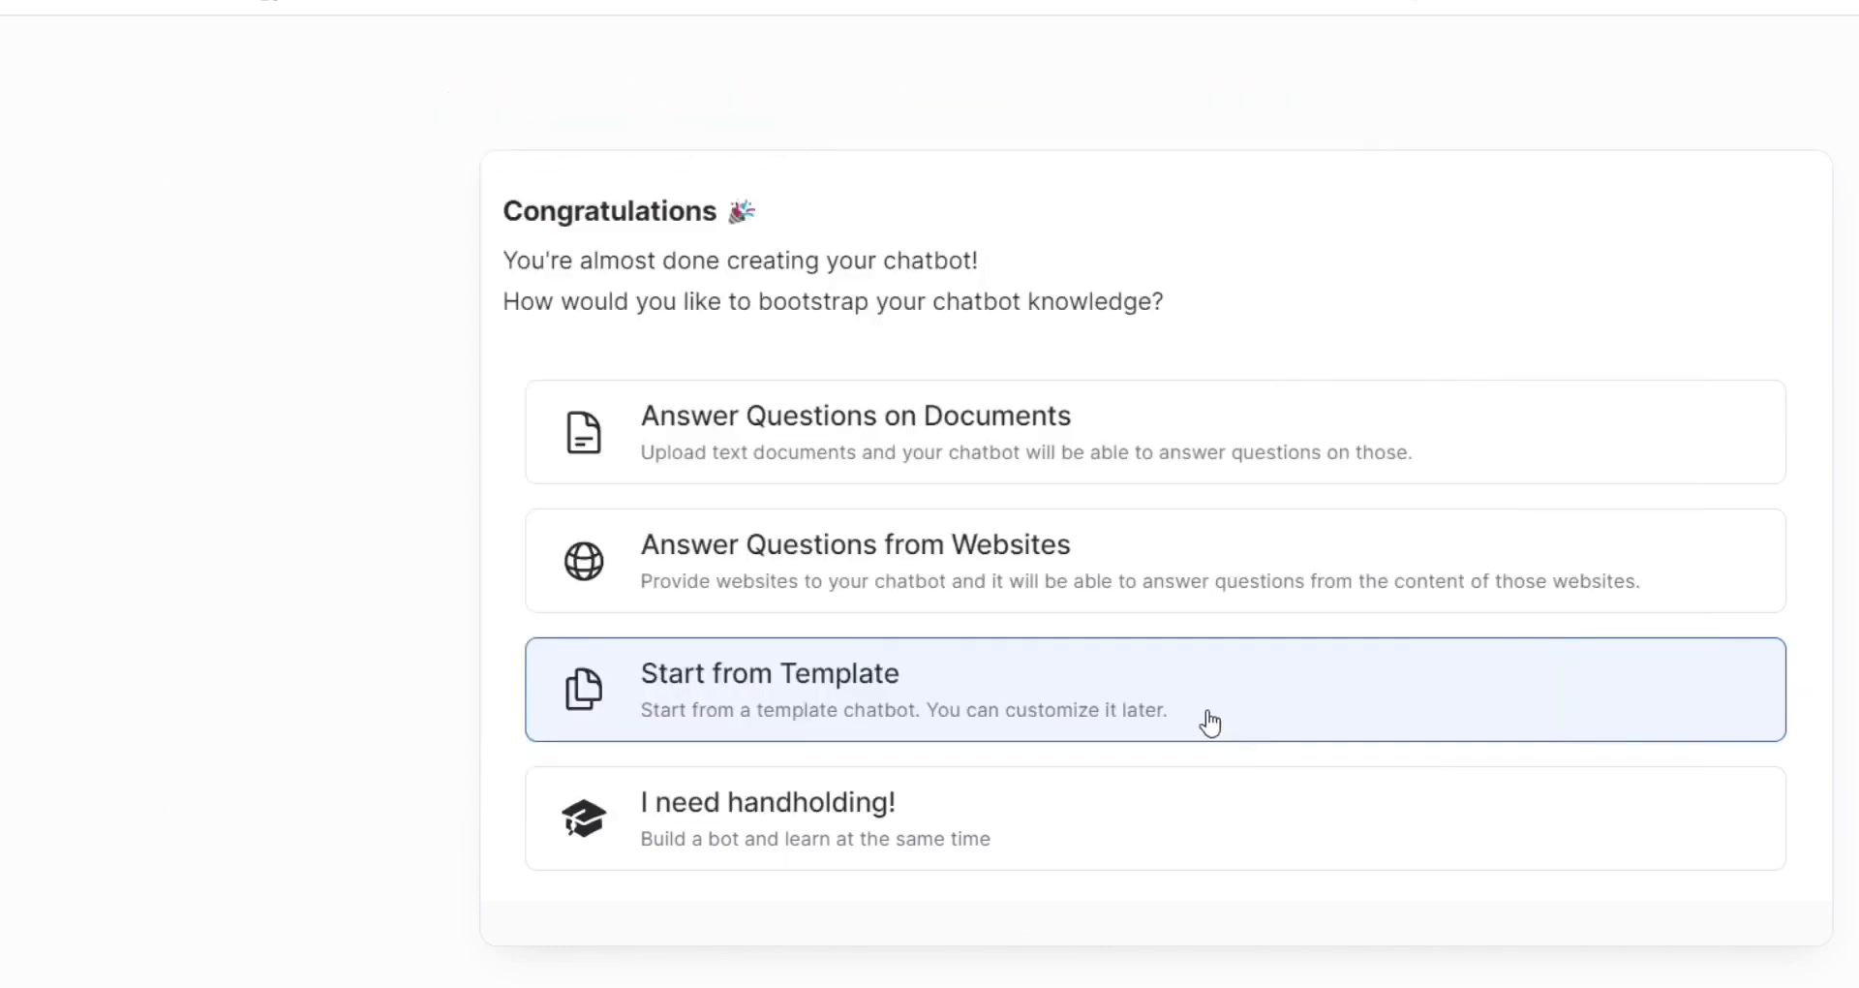
click(1206, 716)
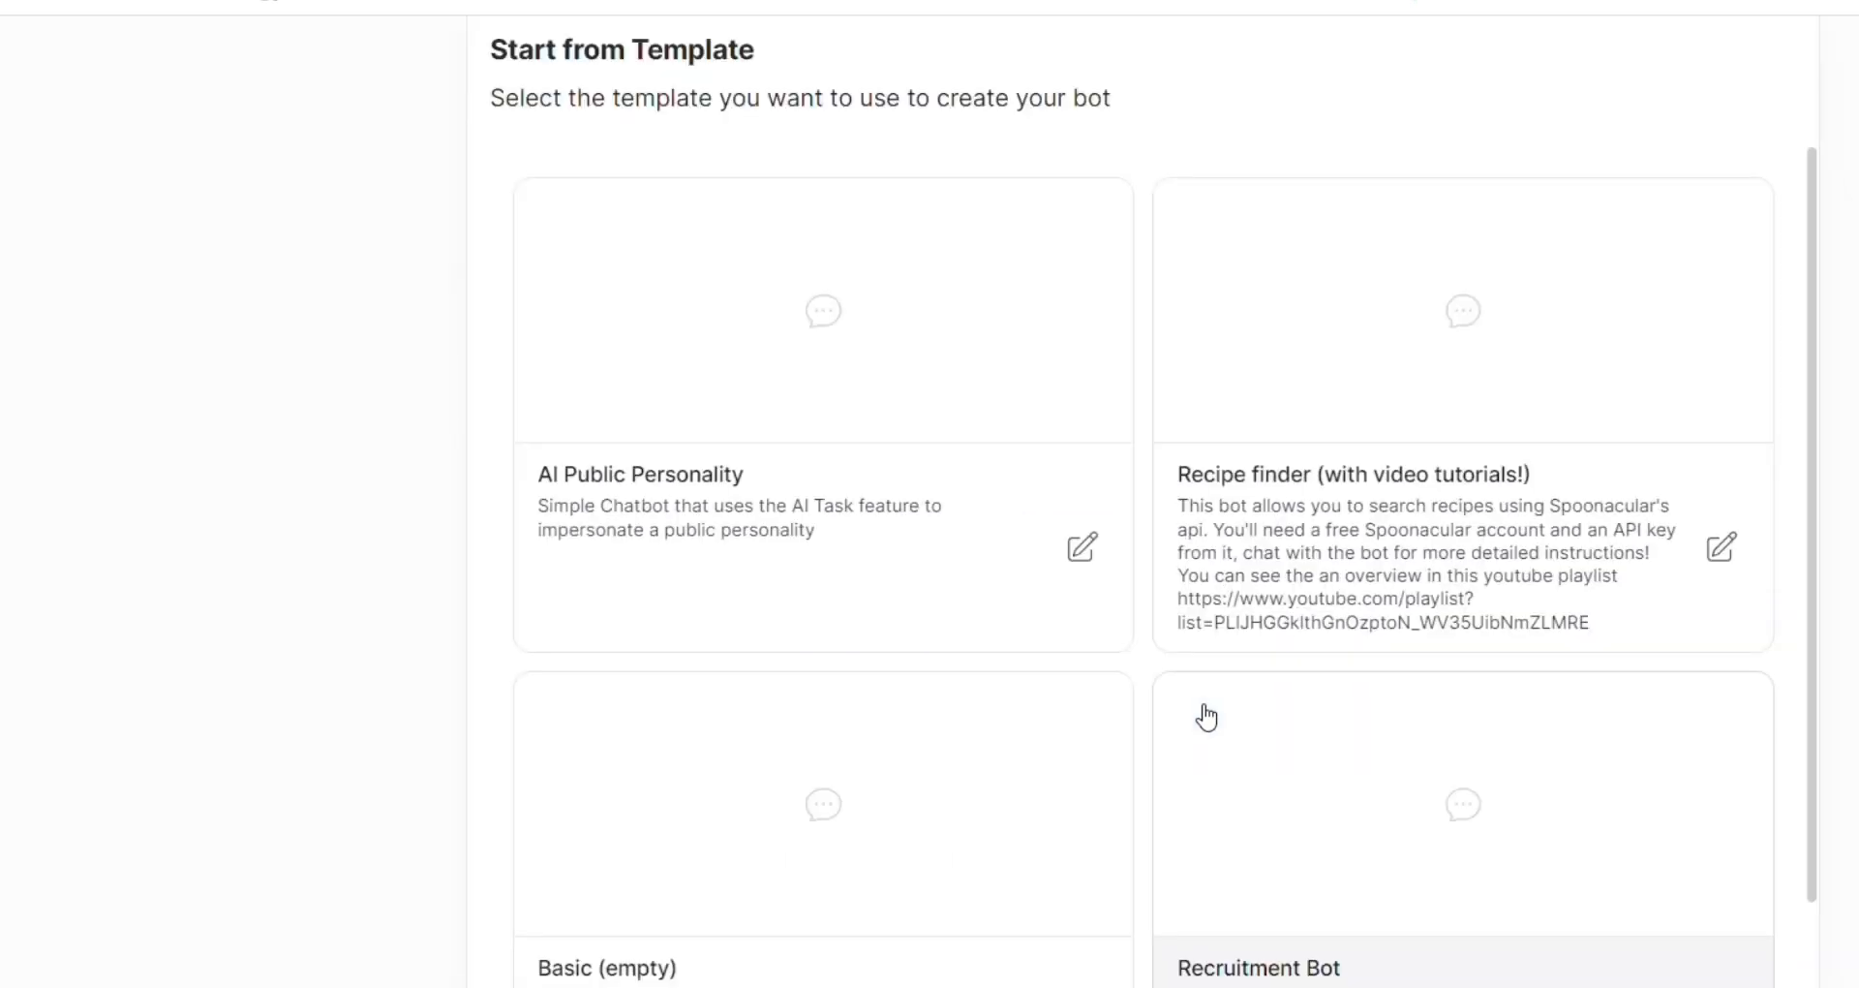
click(921, 835)
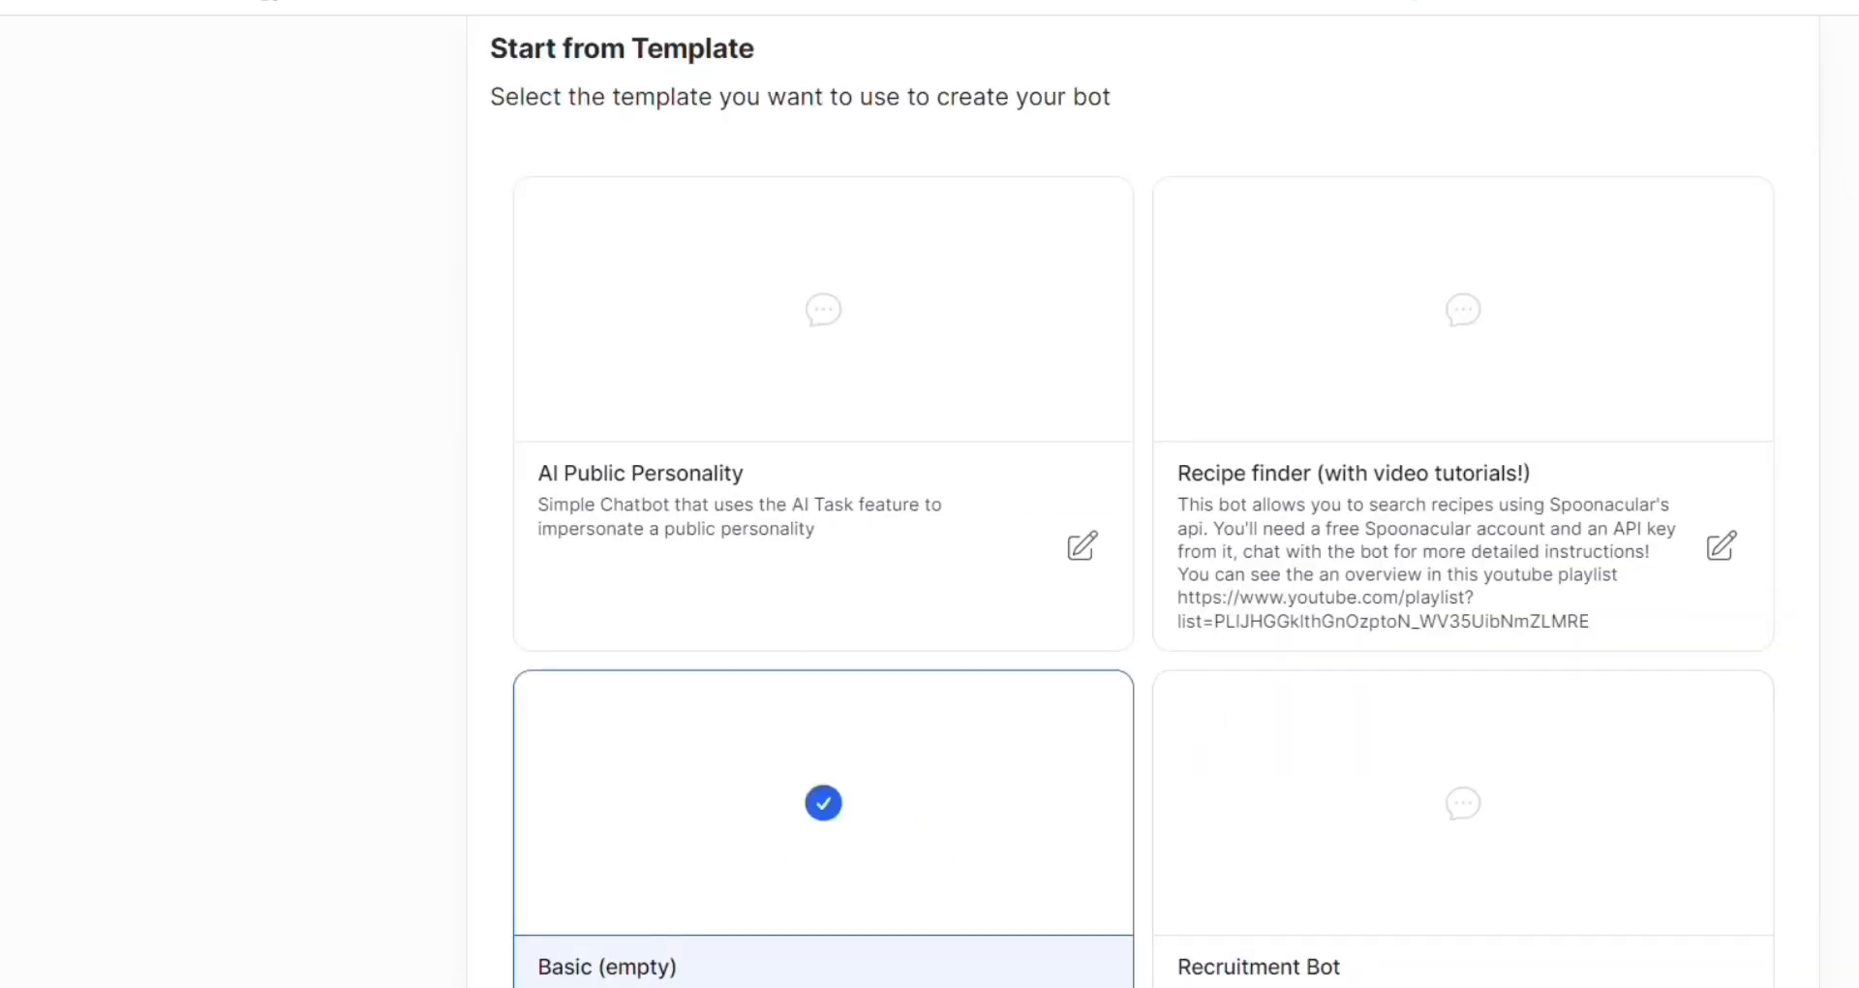
click(1442, 896)
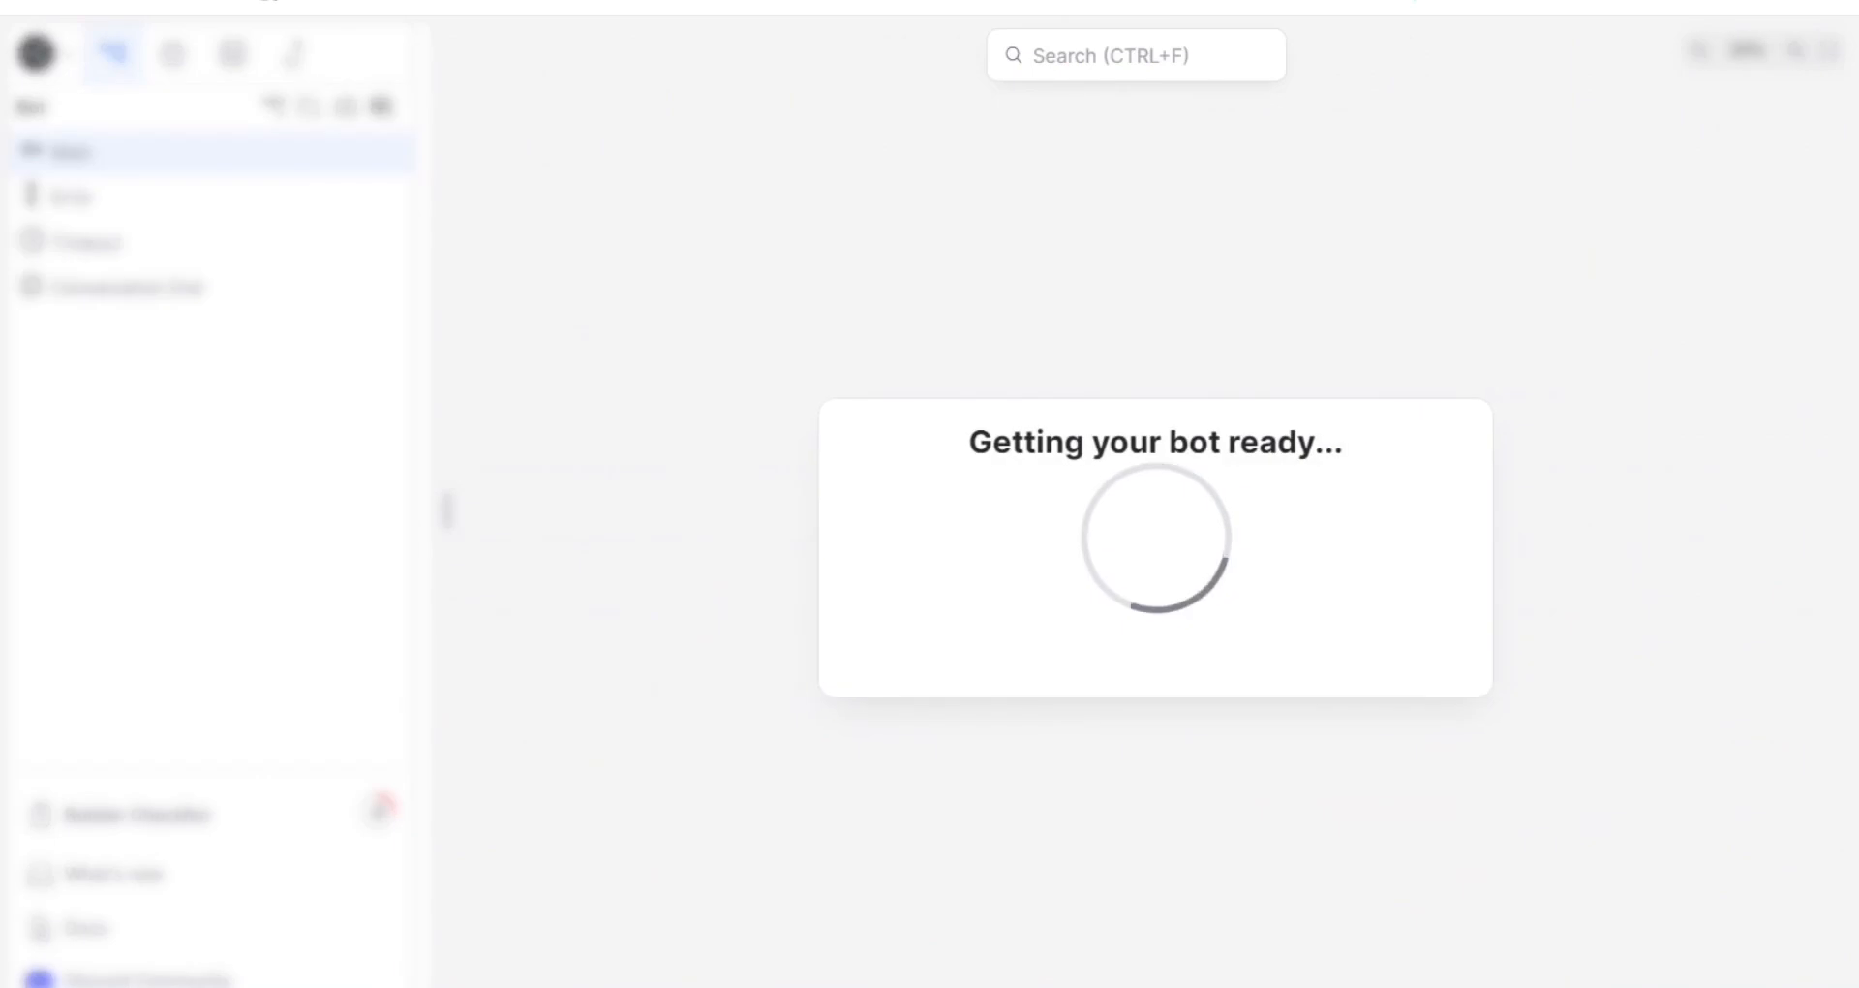
Step: Start importing a bot from a file into the new chatbot
click(60, 58)
mouse_move(419, 511)
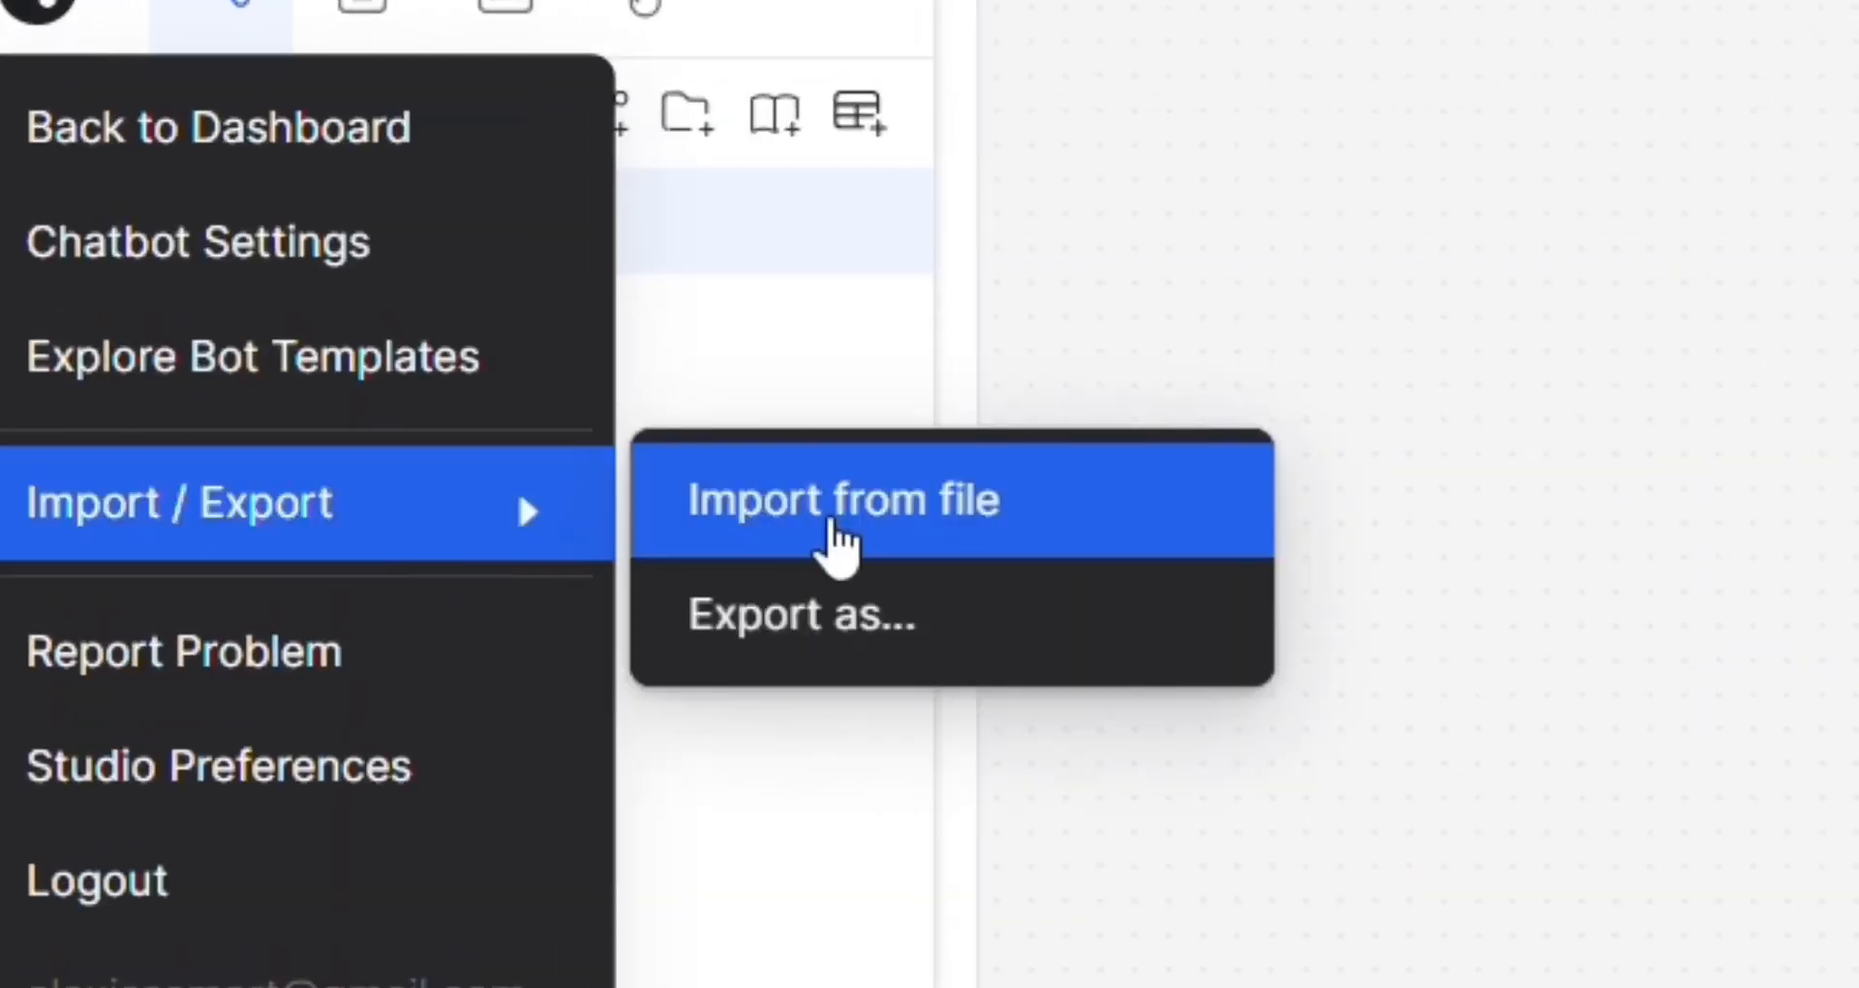
click(836, 519)
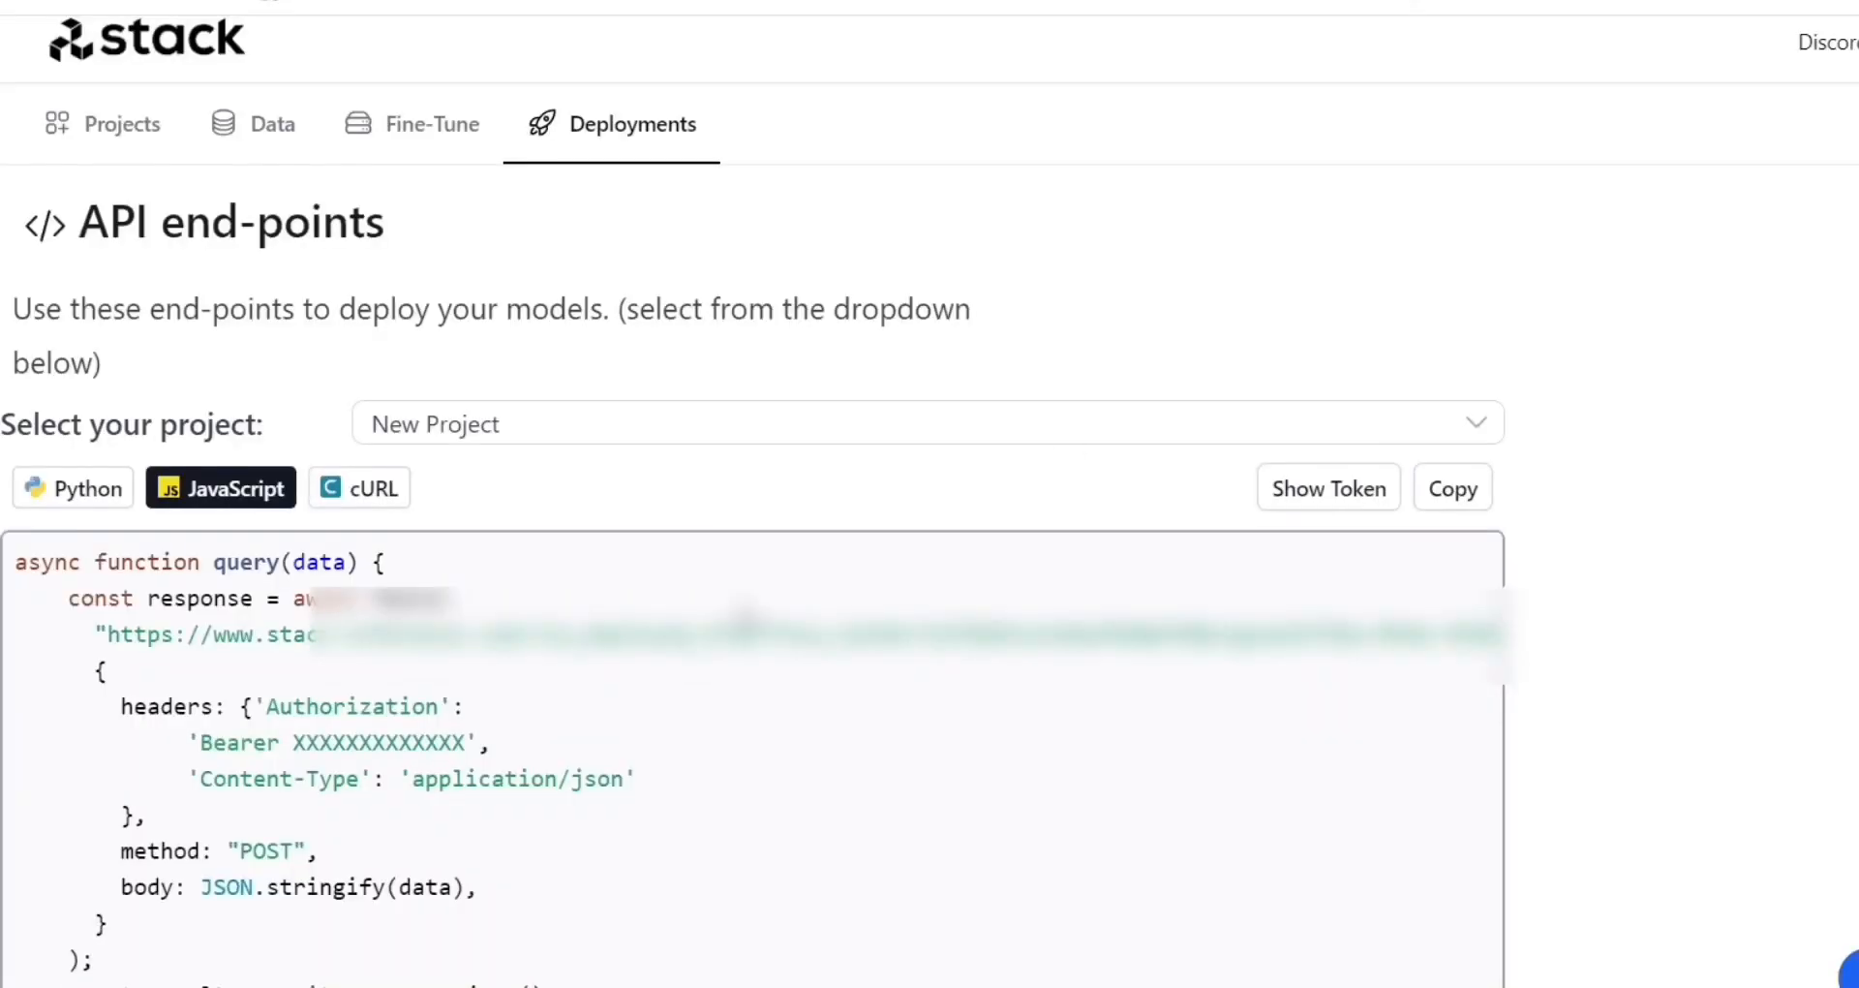
Step: Copy the New Project end-point URL and API token from Stack AI into the FirstMessage node's code card in Botpress
drag(95, 361, 631, 397)
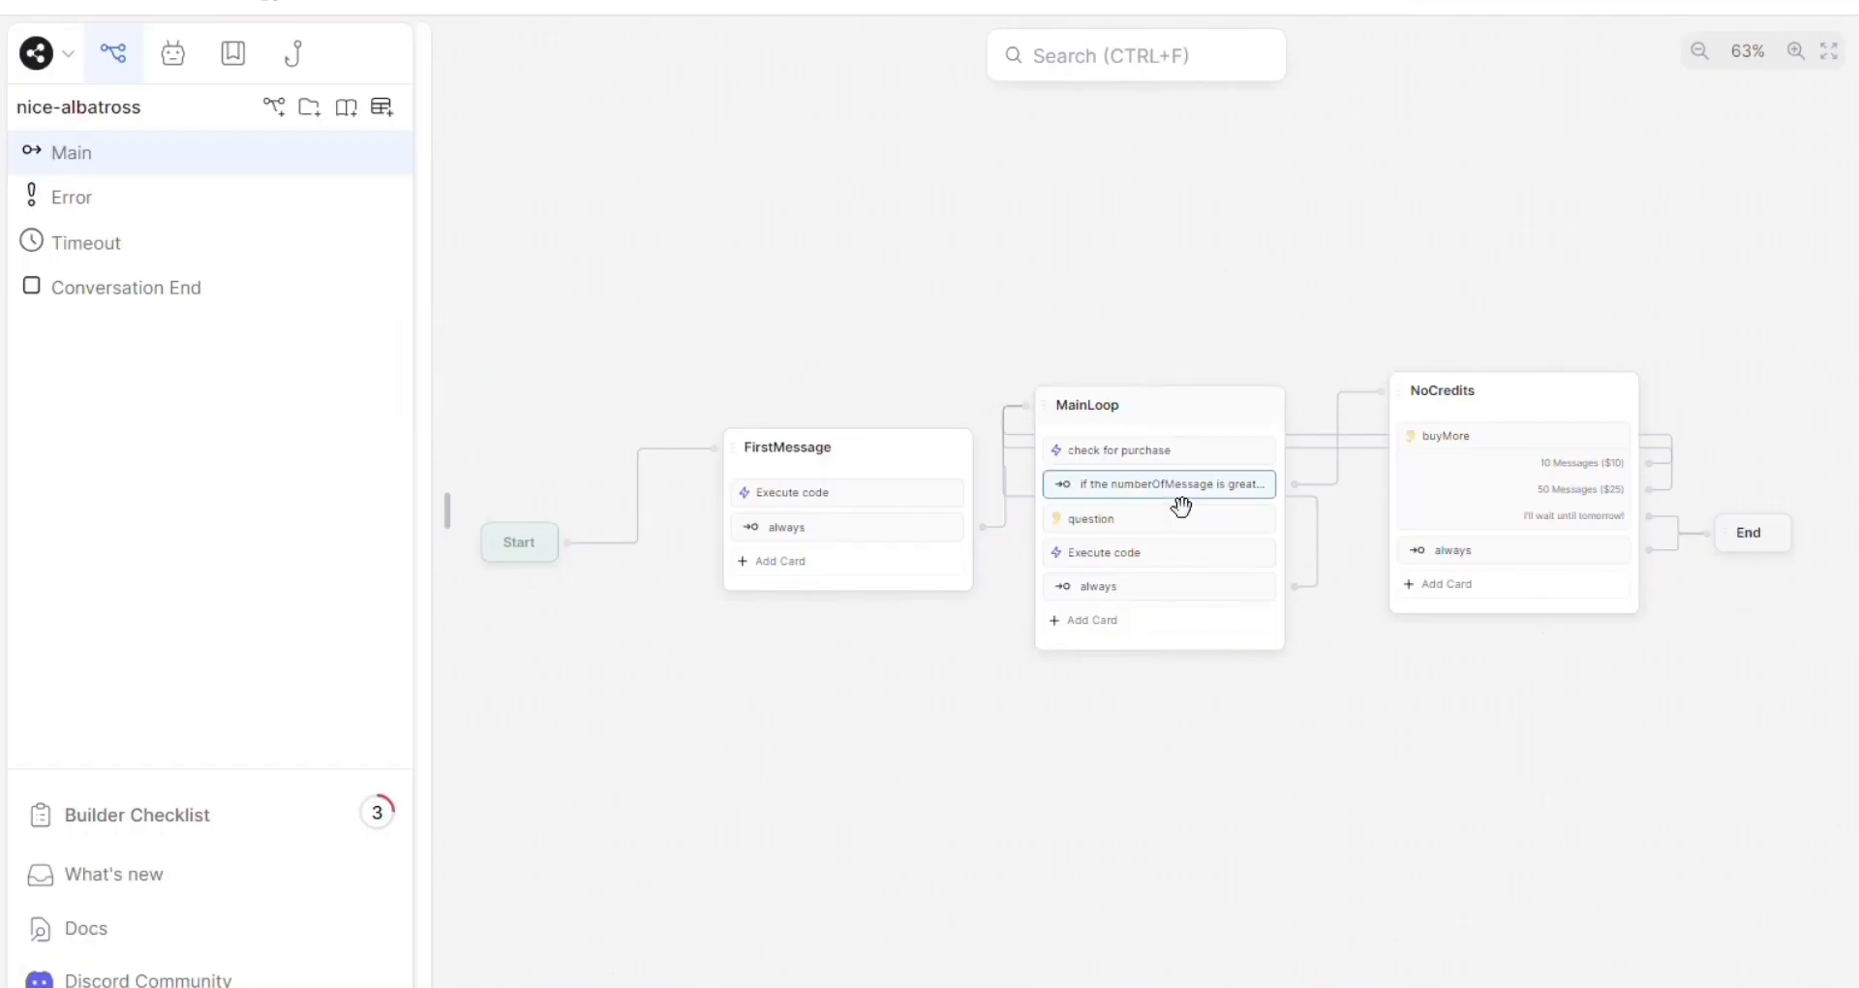
click(865, 505)
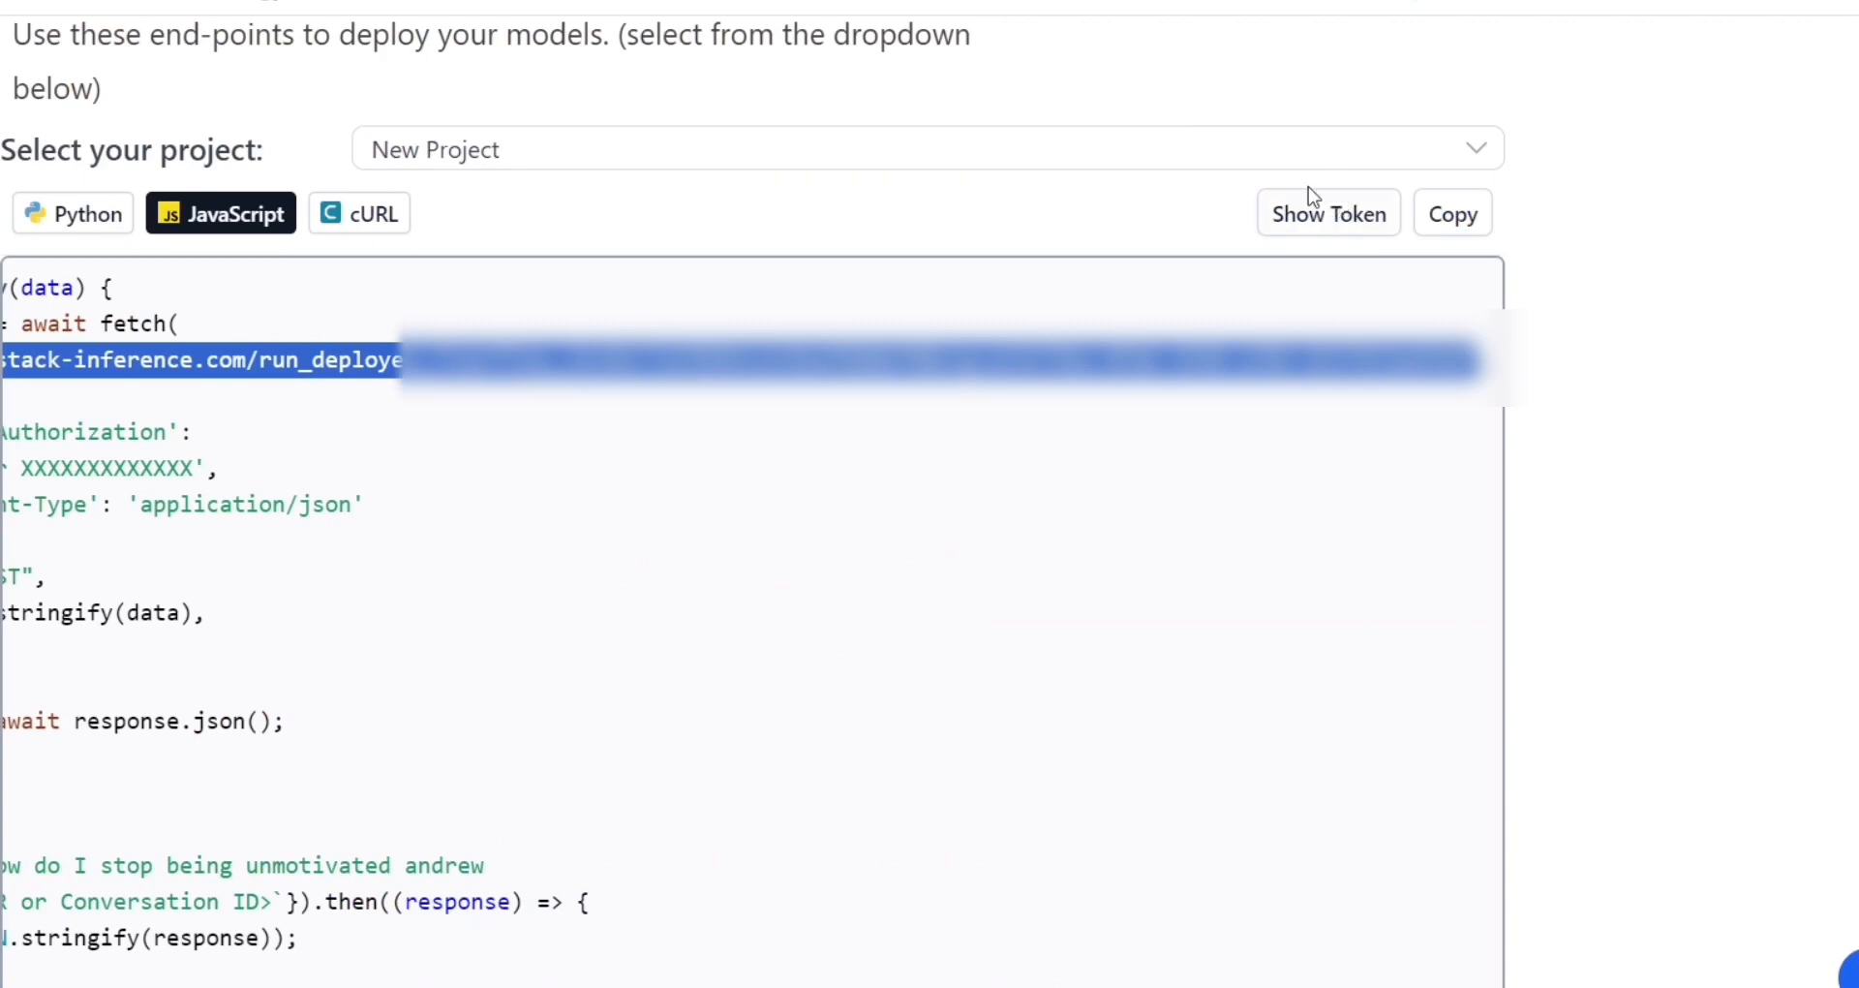
click(1321, 222)
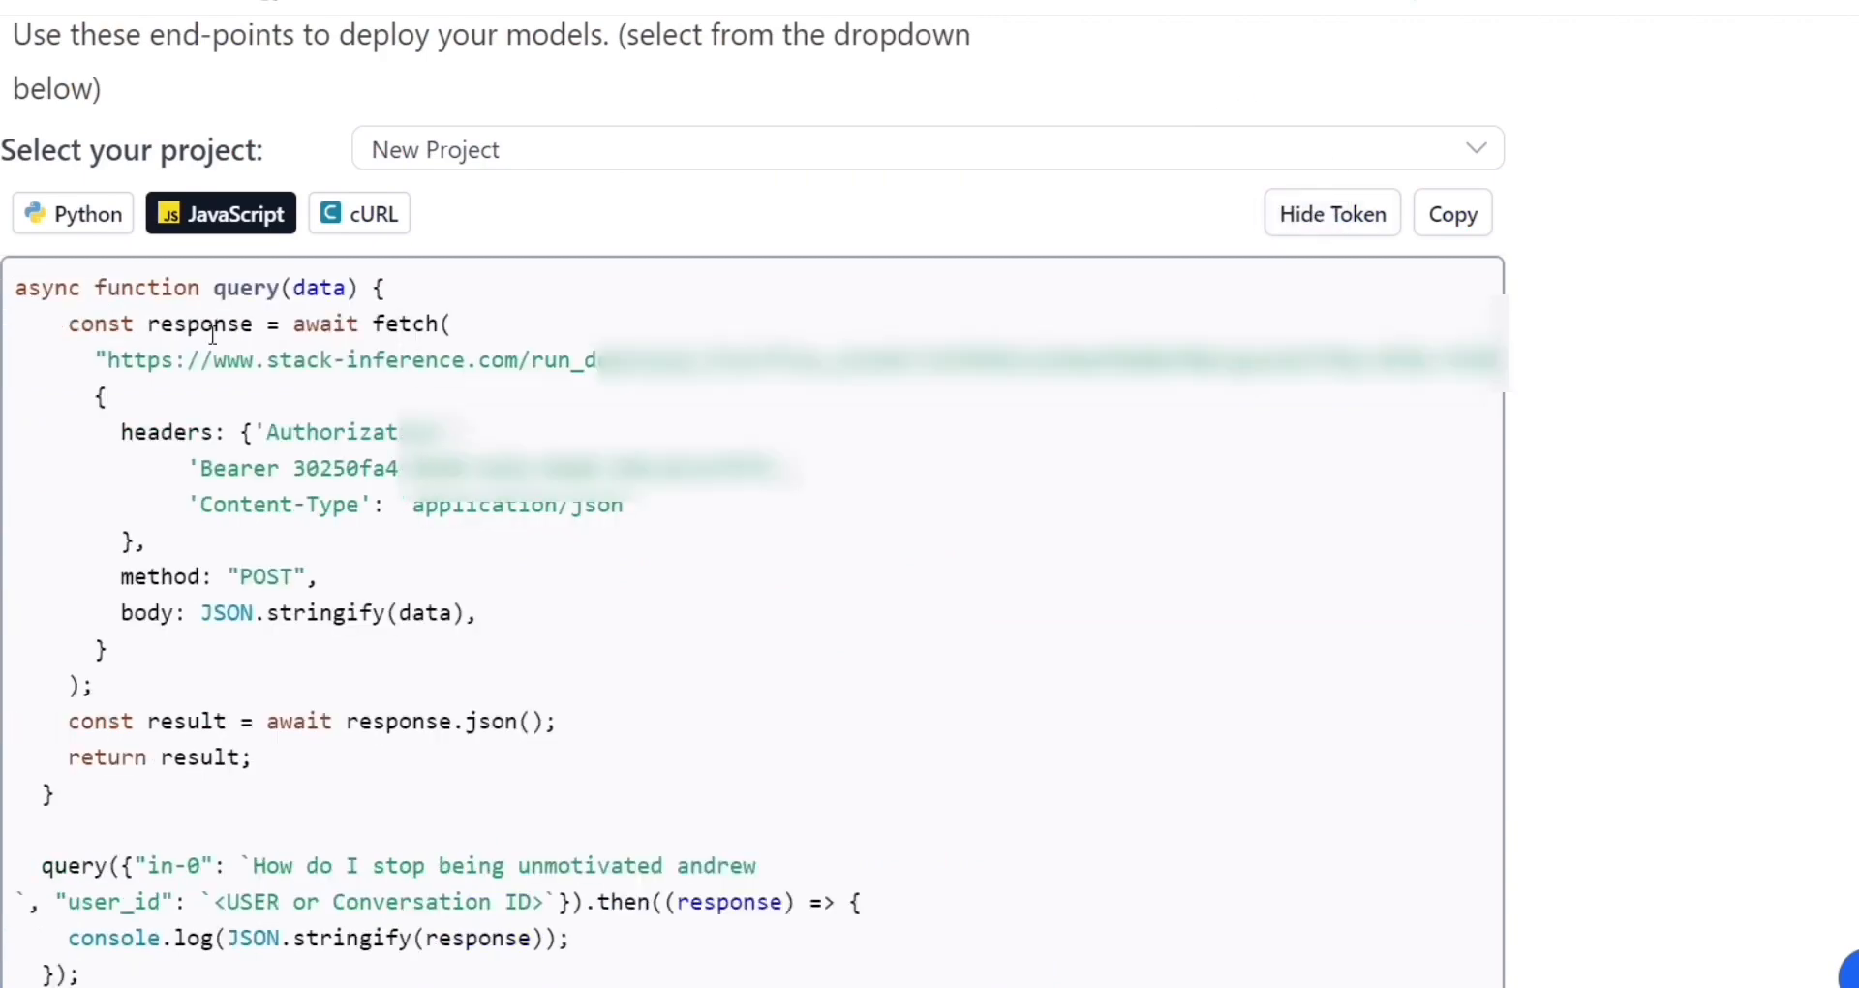
drag(289, 468, 803, 484)
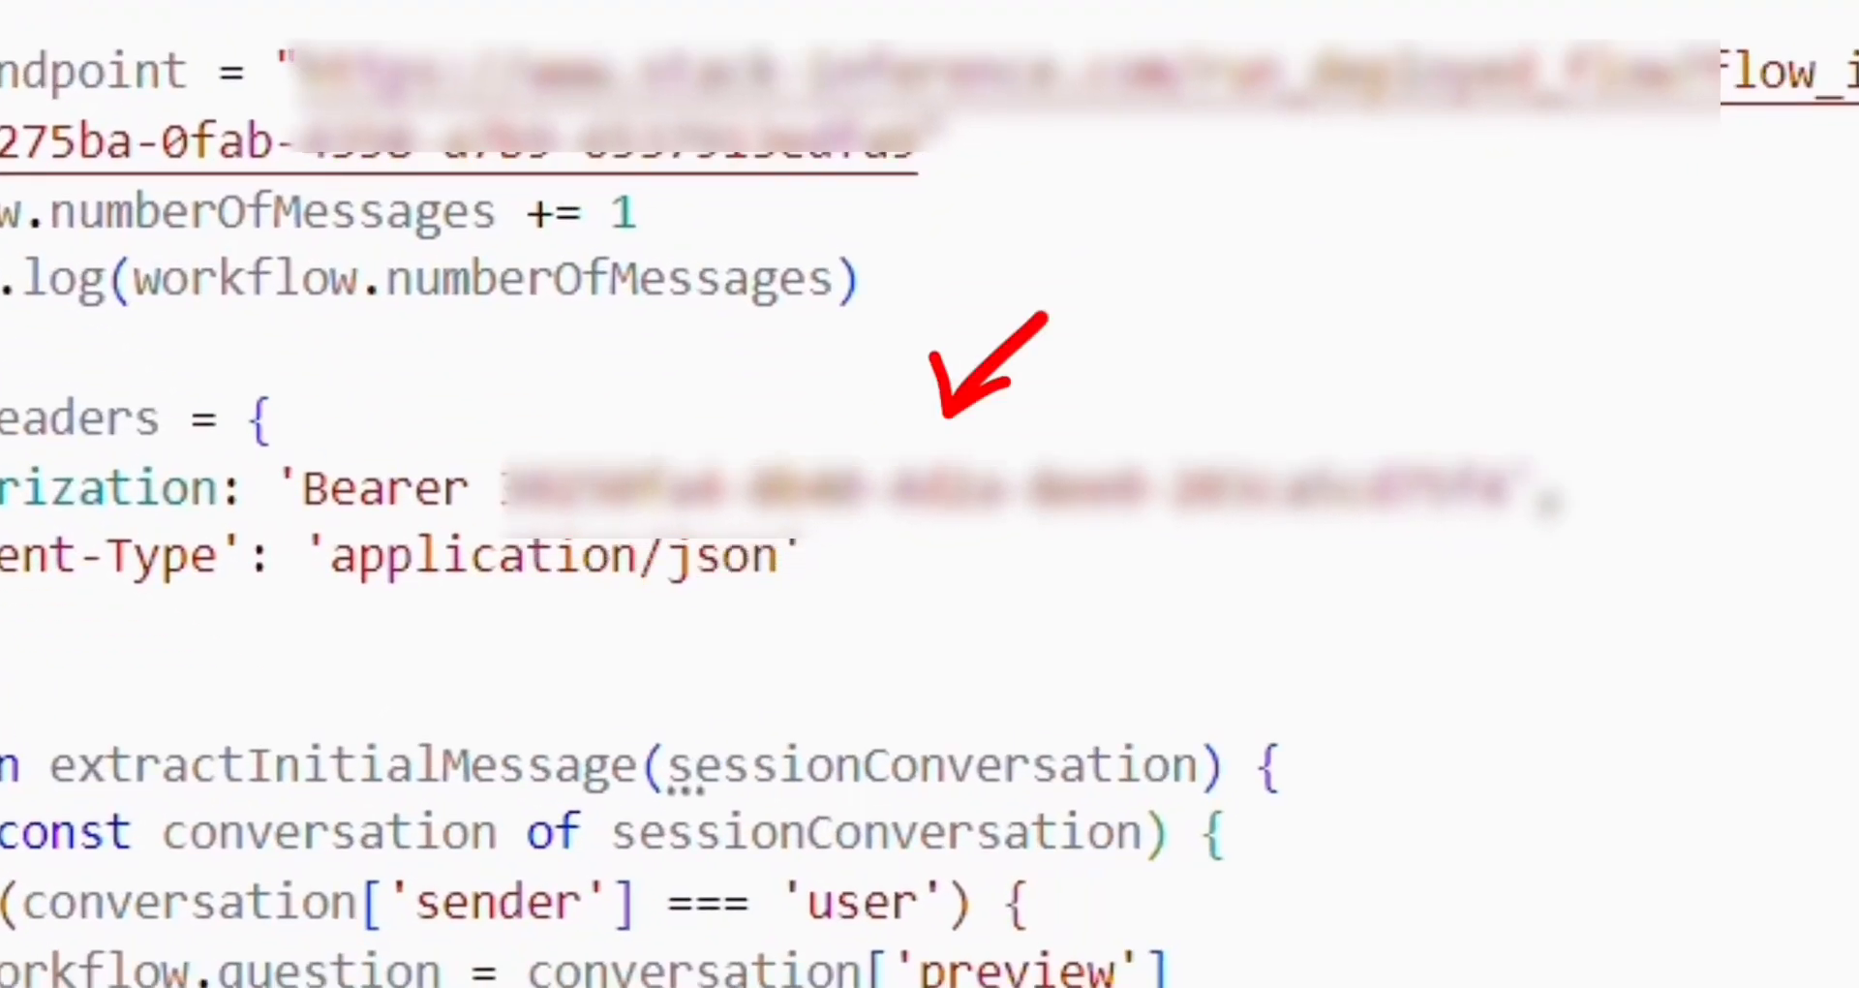
click(499, 489)
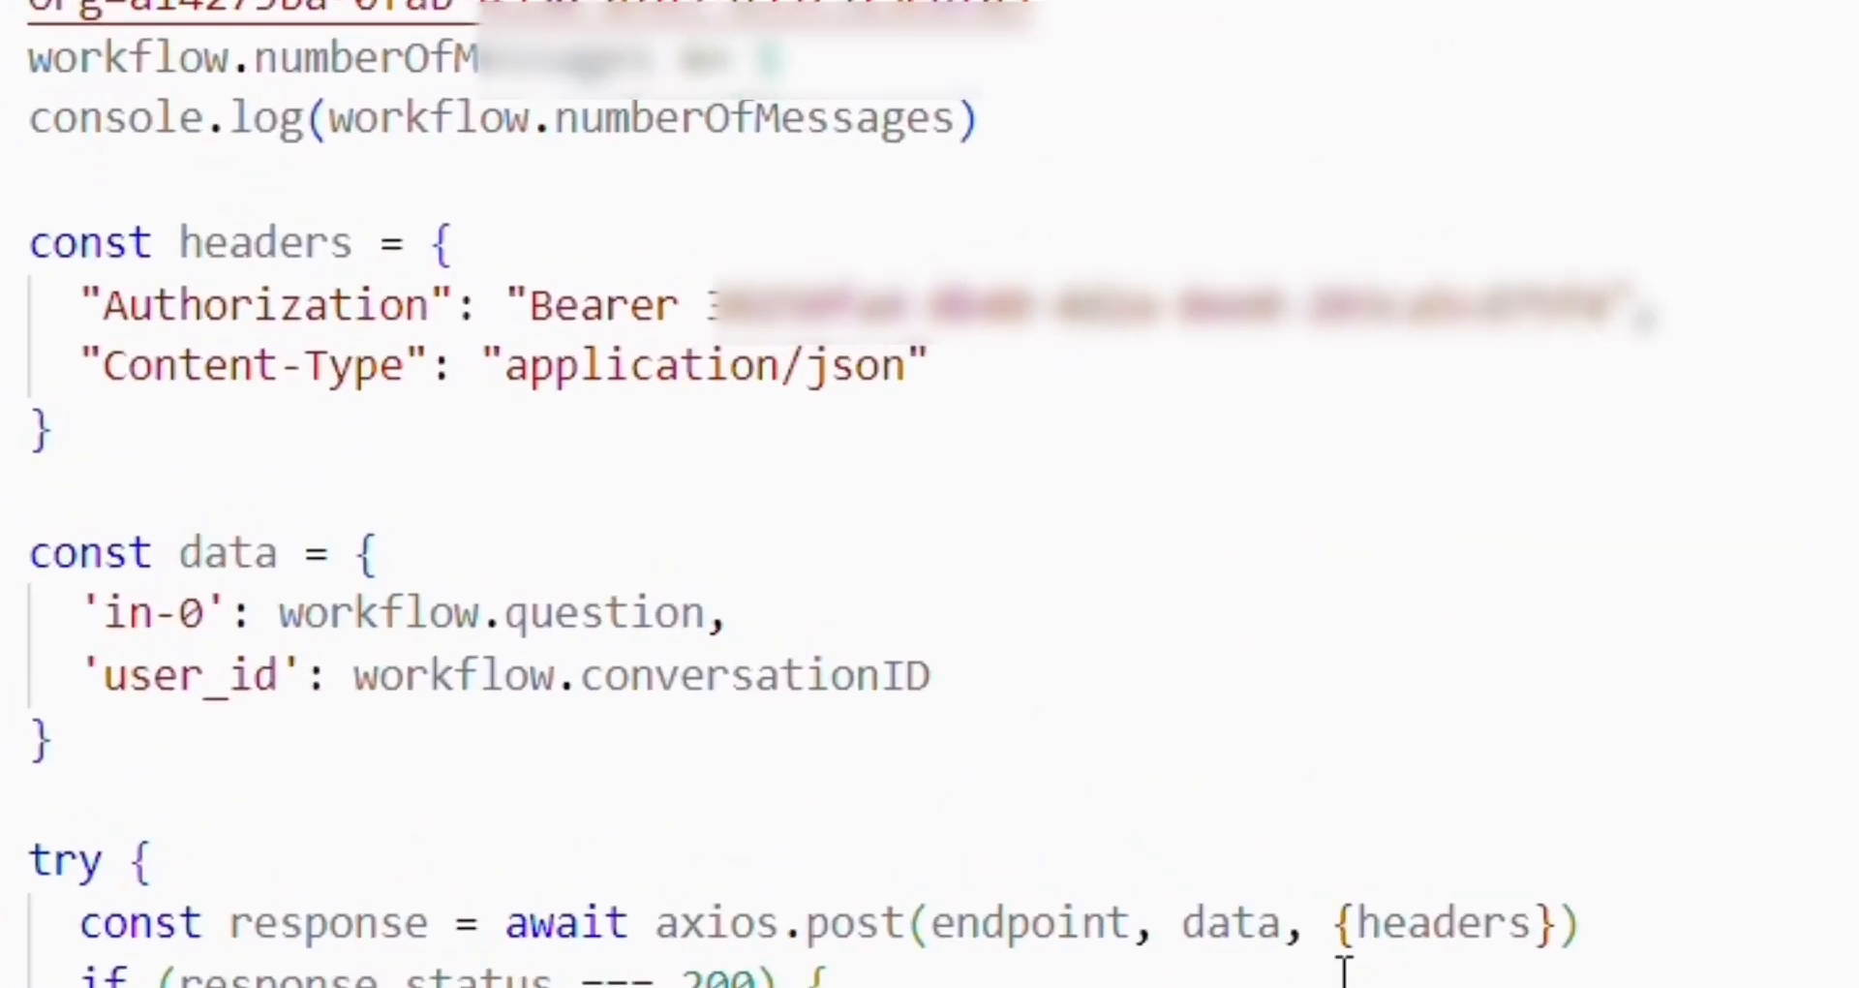
Step: Replace the API token and end-point URL in the MainLoop node's code card with those of New Project, then close the code
click(709, 327)
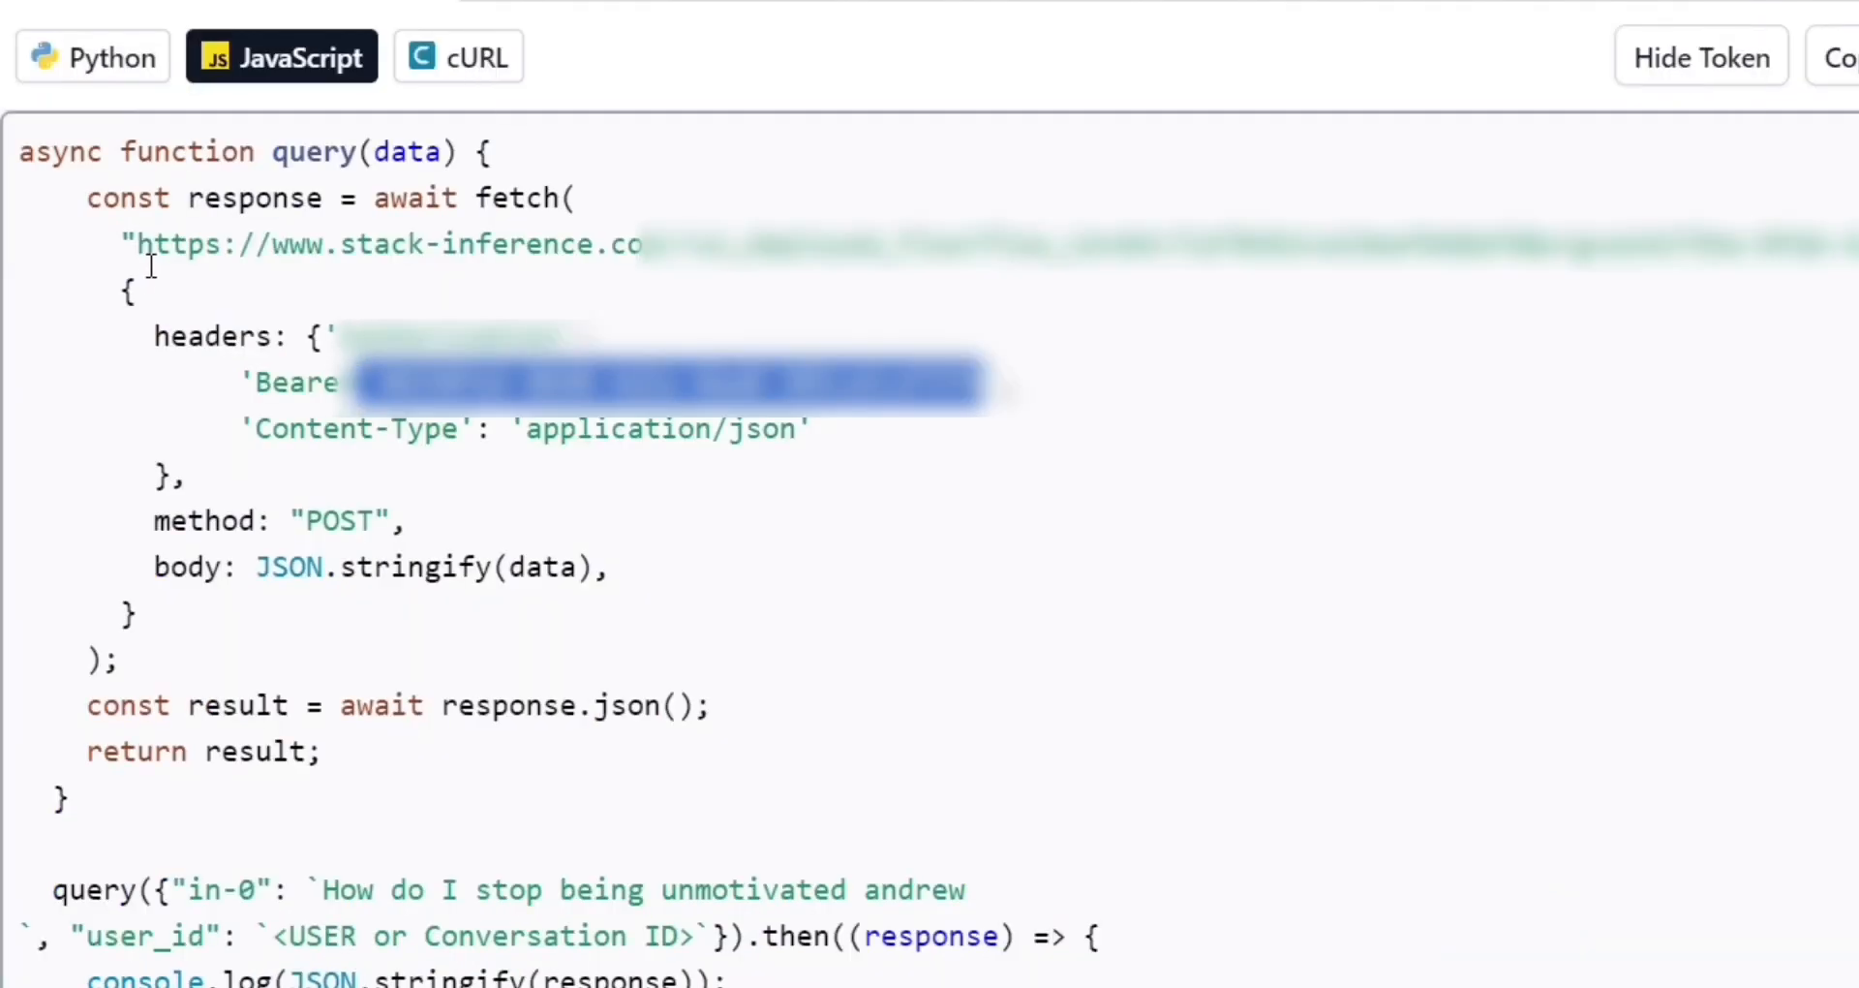
drag(136, 245, 1113, 281)
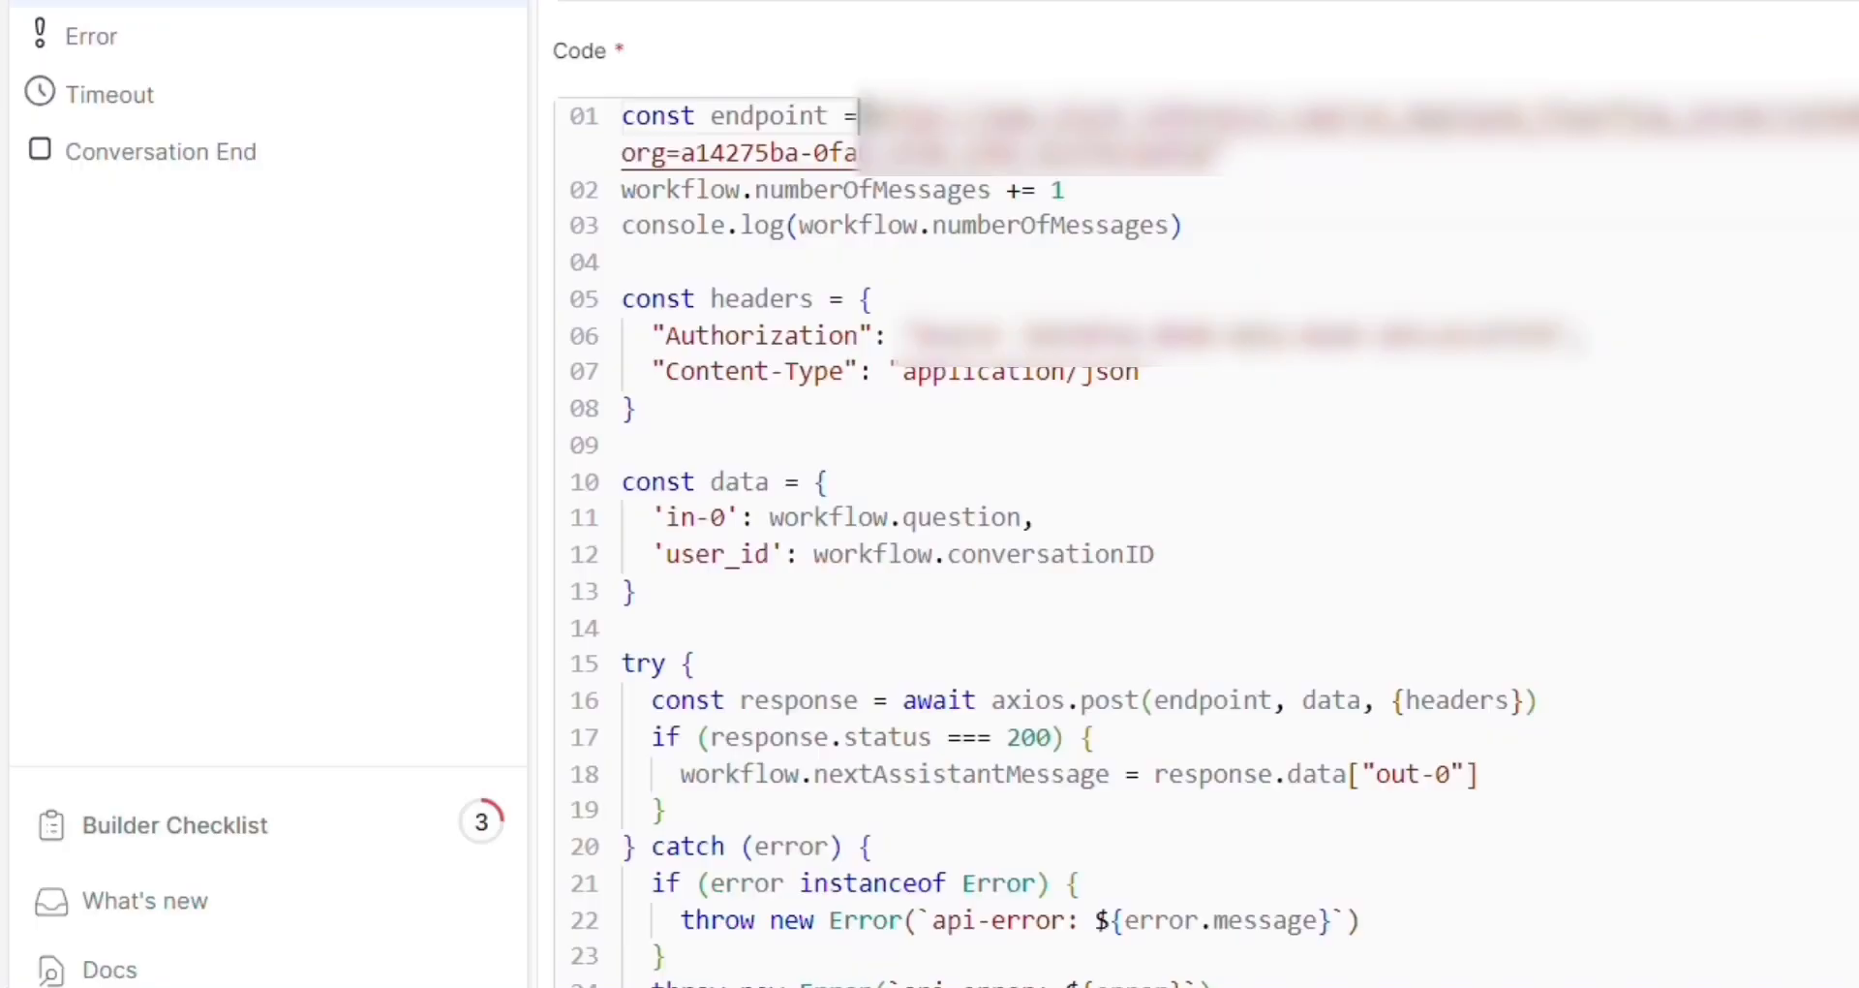
drag(1267, 116, 1281, 160)
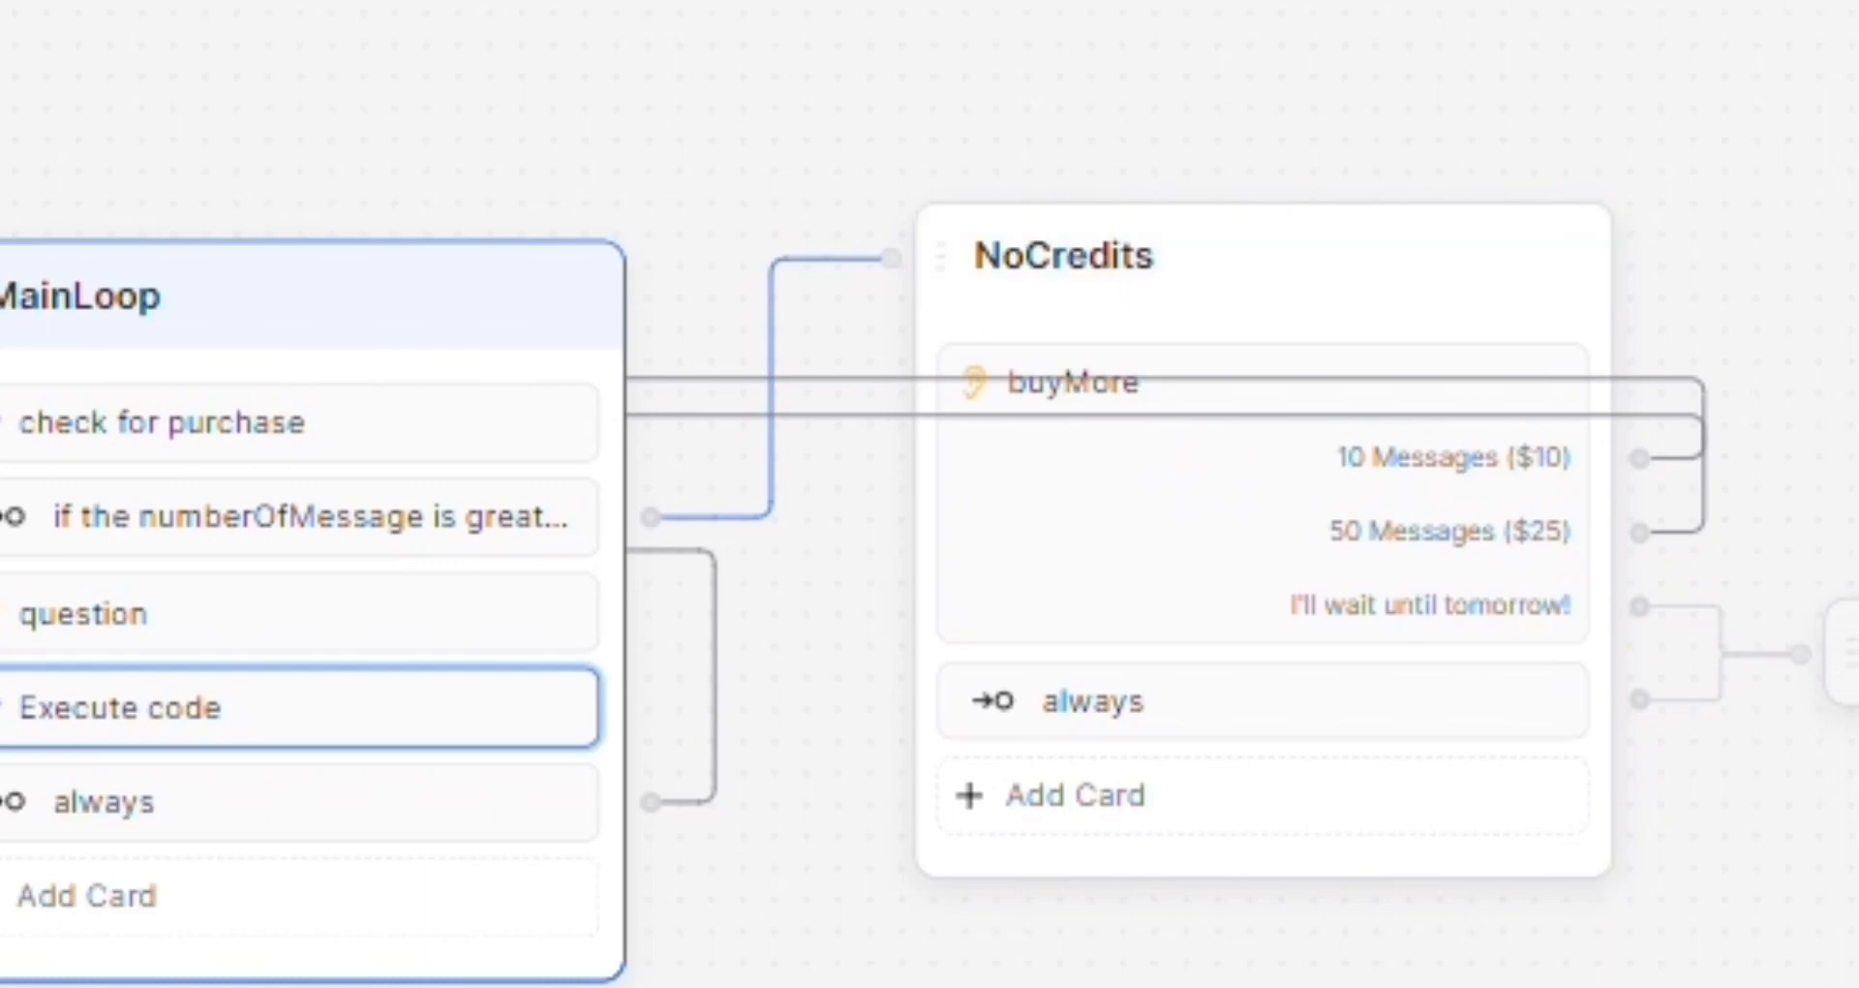
key(Escape)
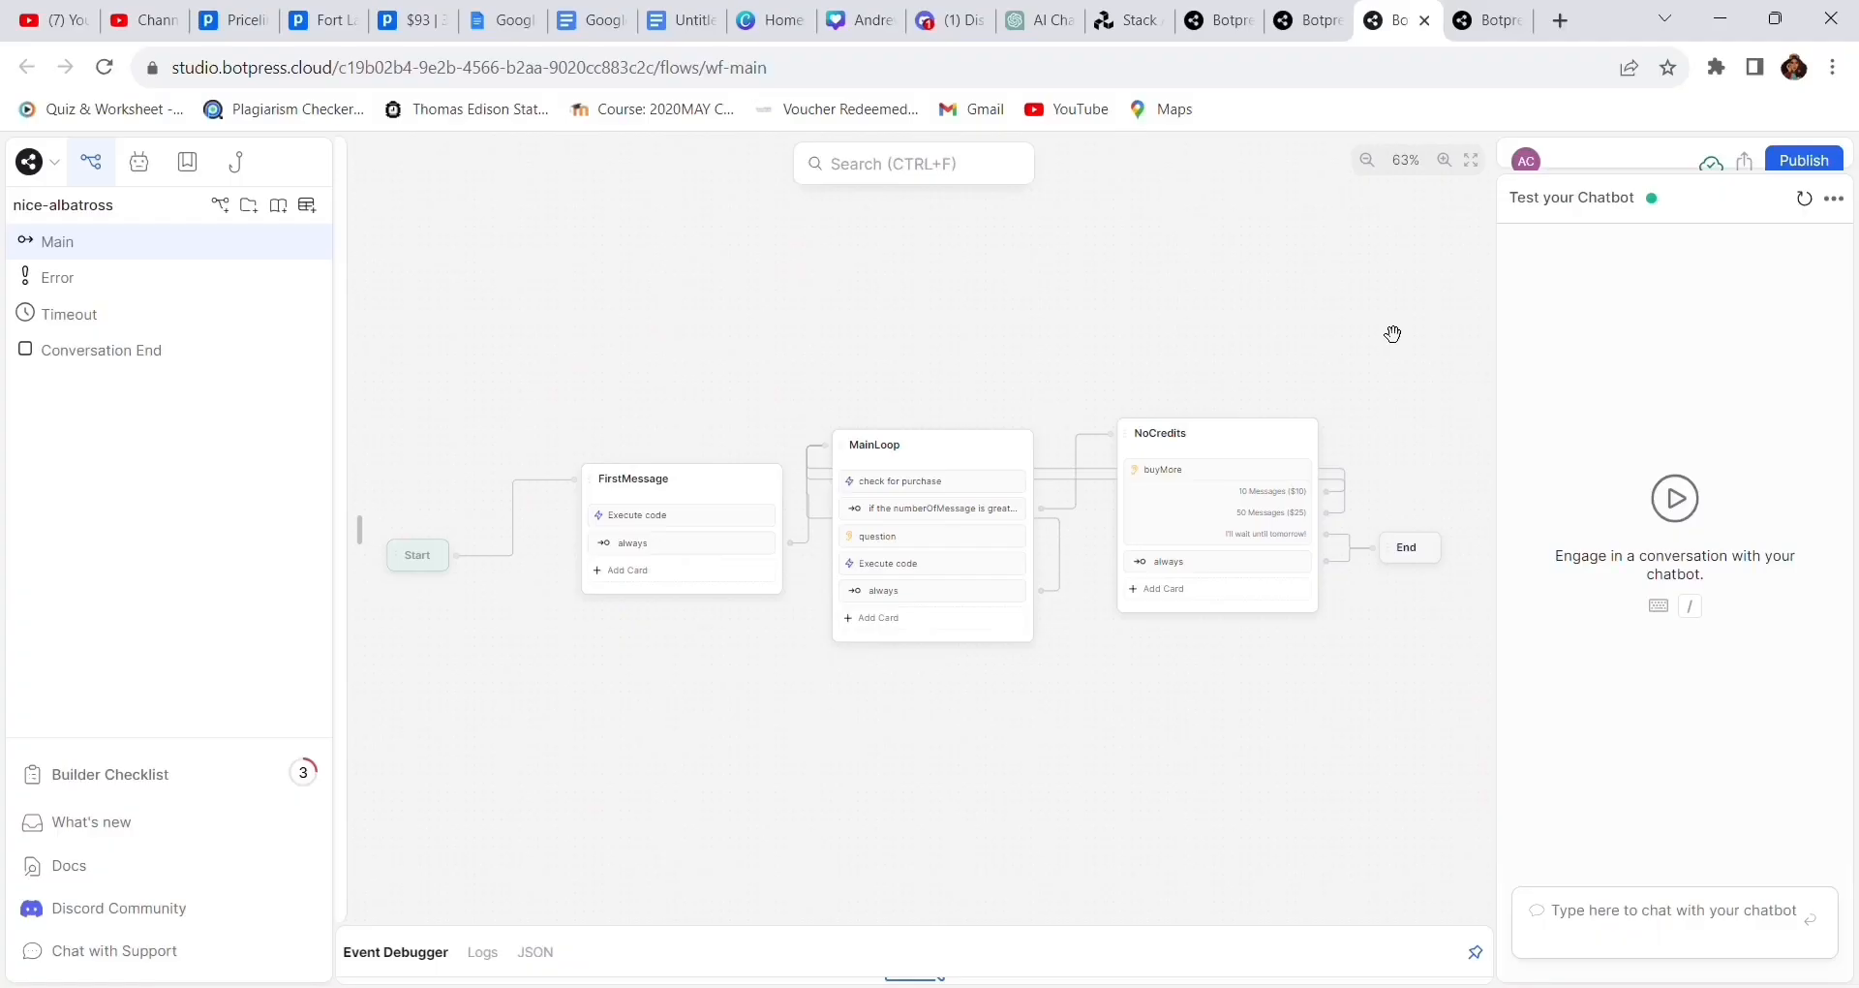
Step: Test the chatbot with "how to i become a tog g" and choose the 10 Messages ($10) purchase option
click(1602, 917)
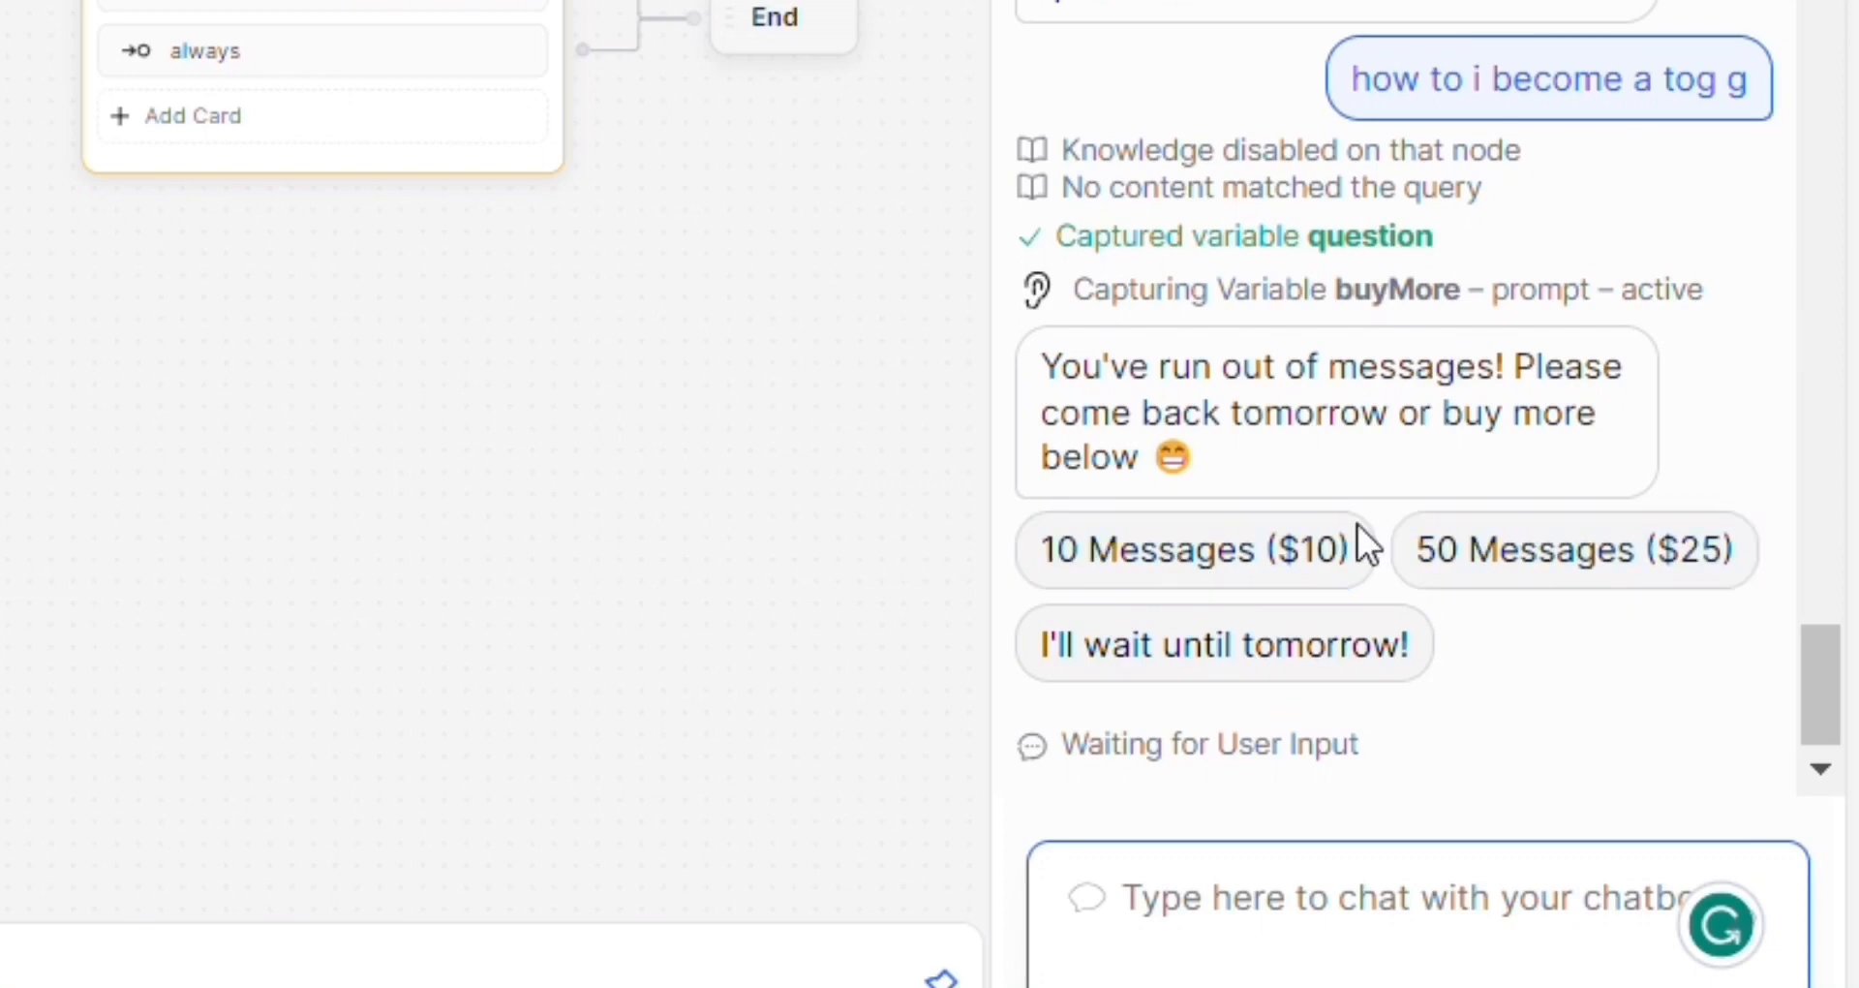
click(1238, 591)
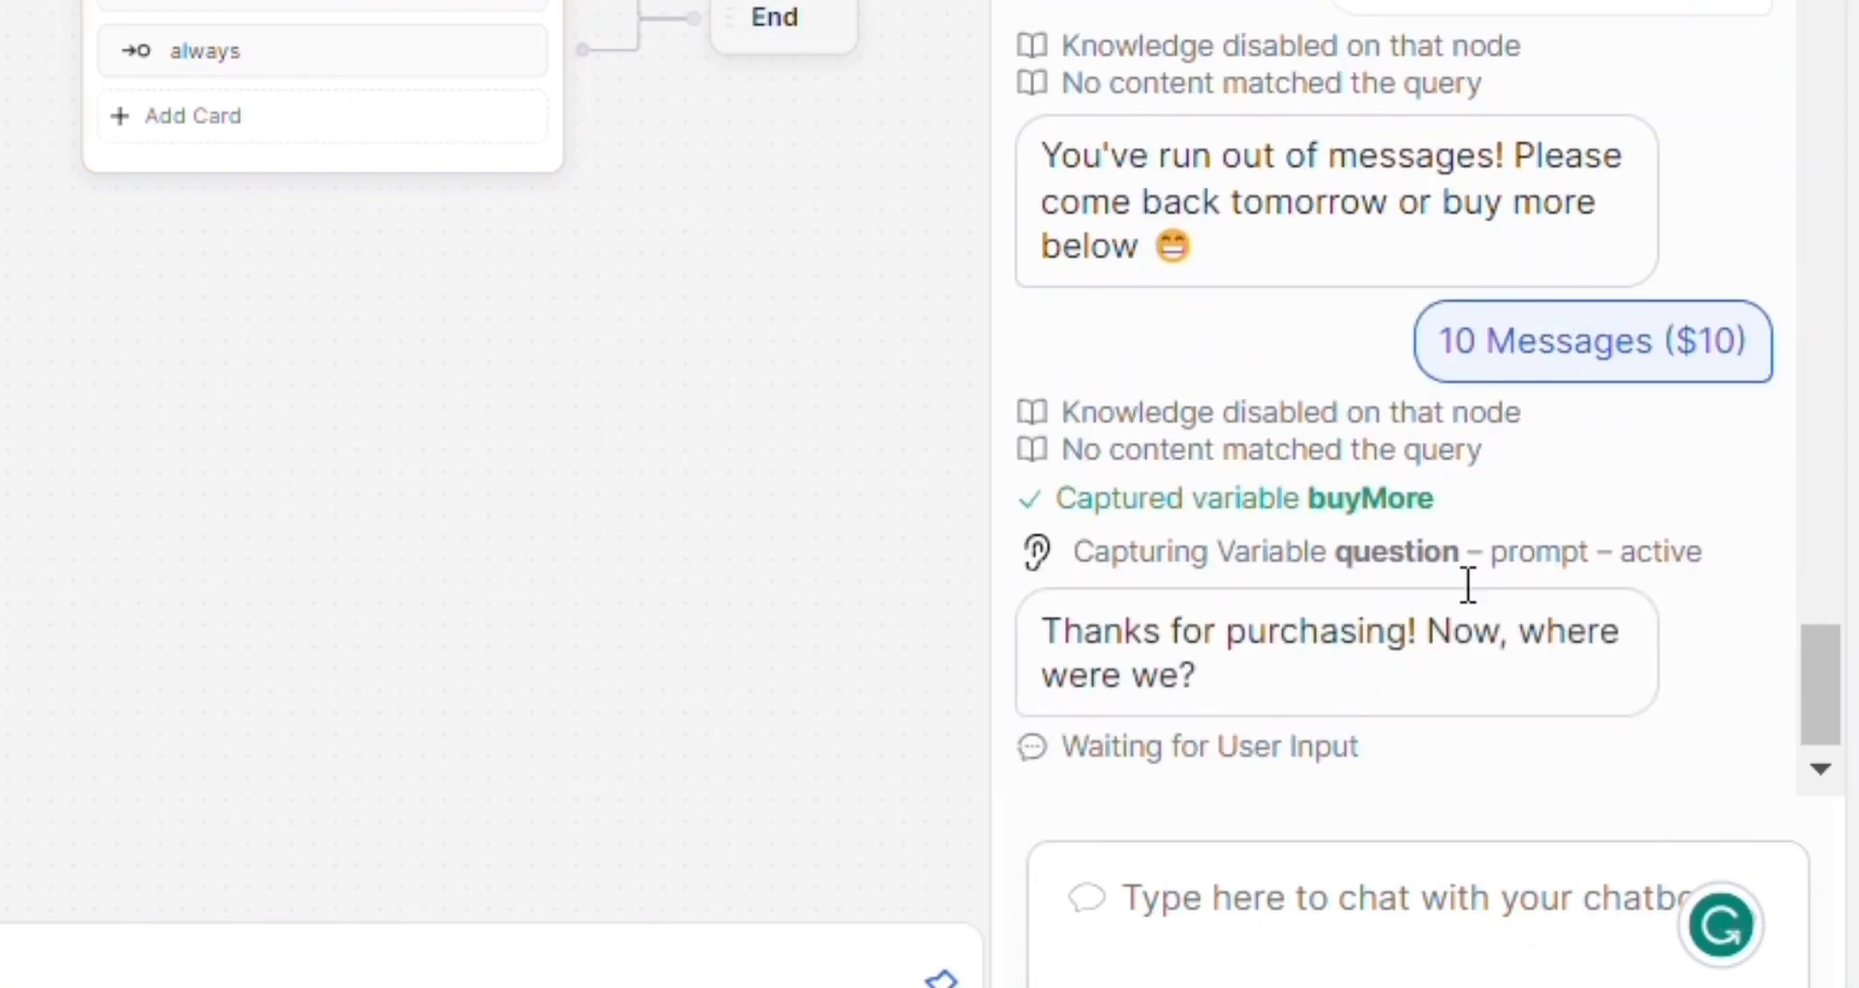
Step: Ask the chatbot a further question beginning "how do i become a top"
click(1263, 874)
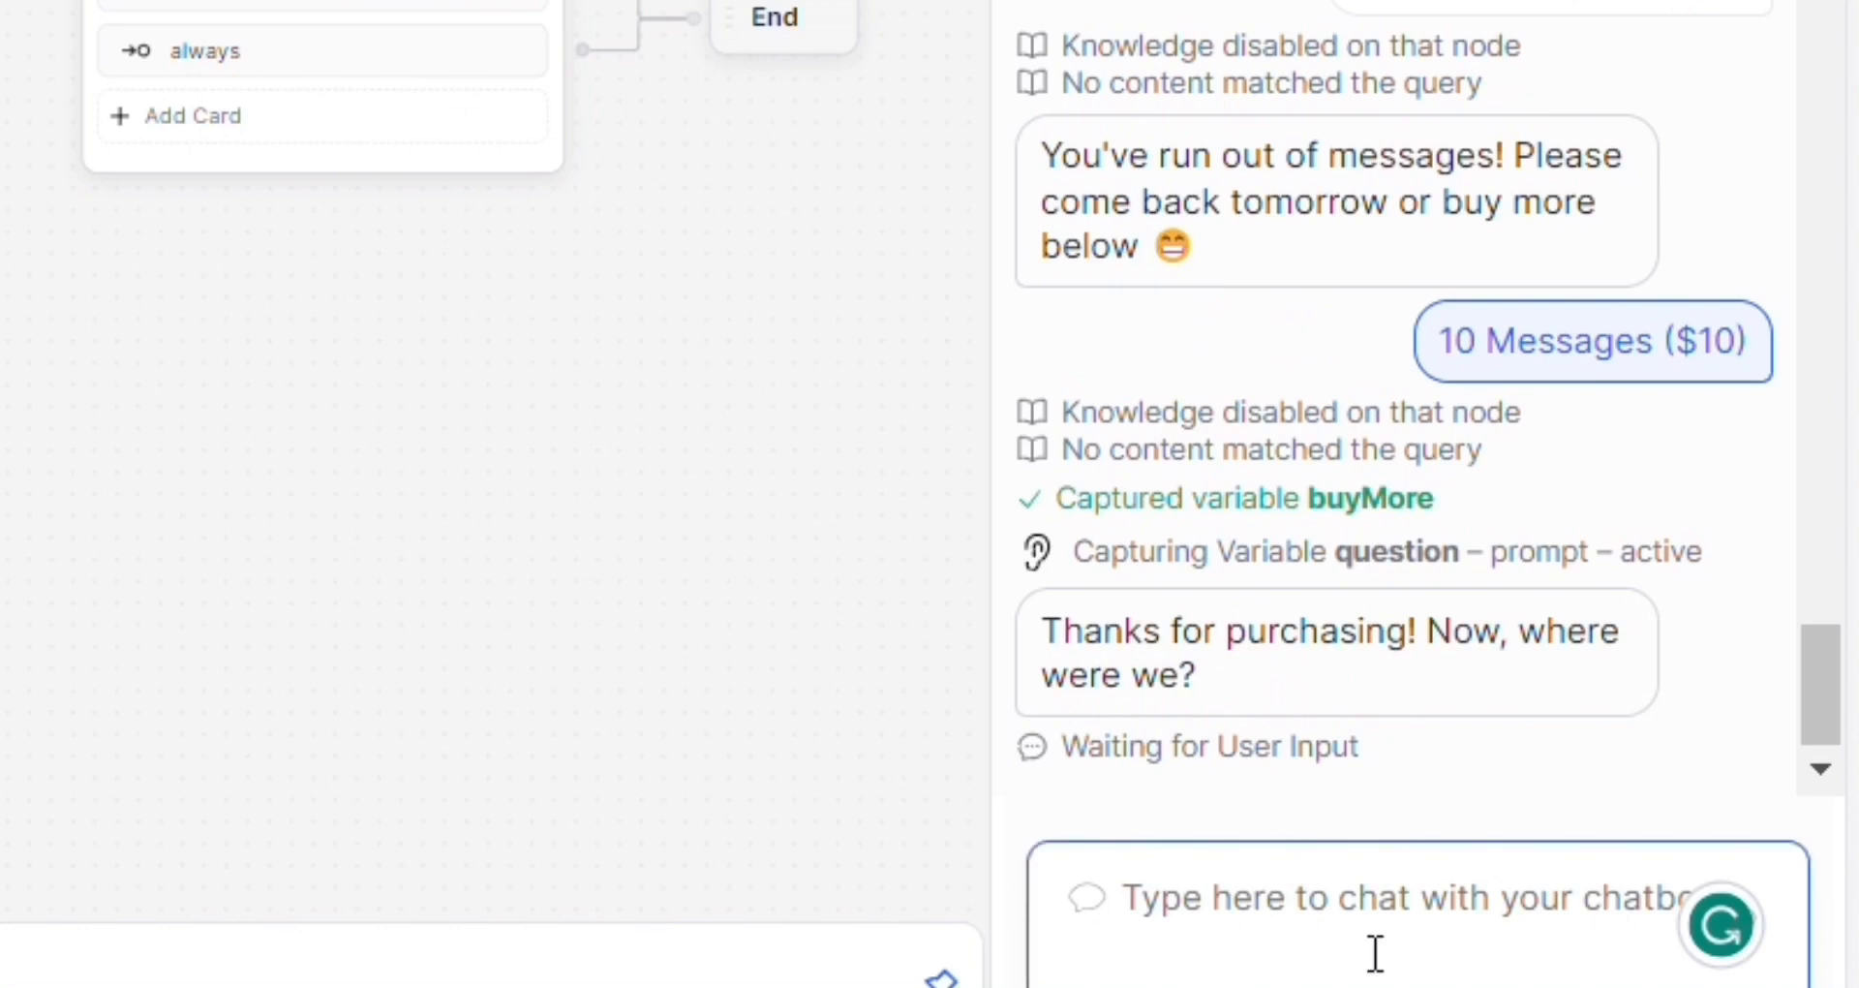
text(how do i )
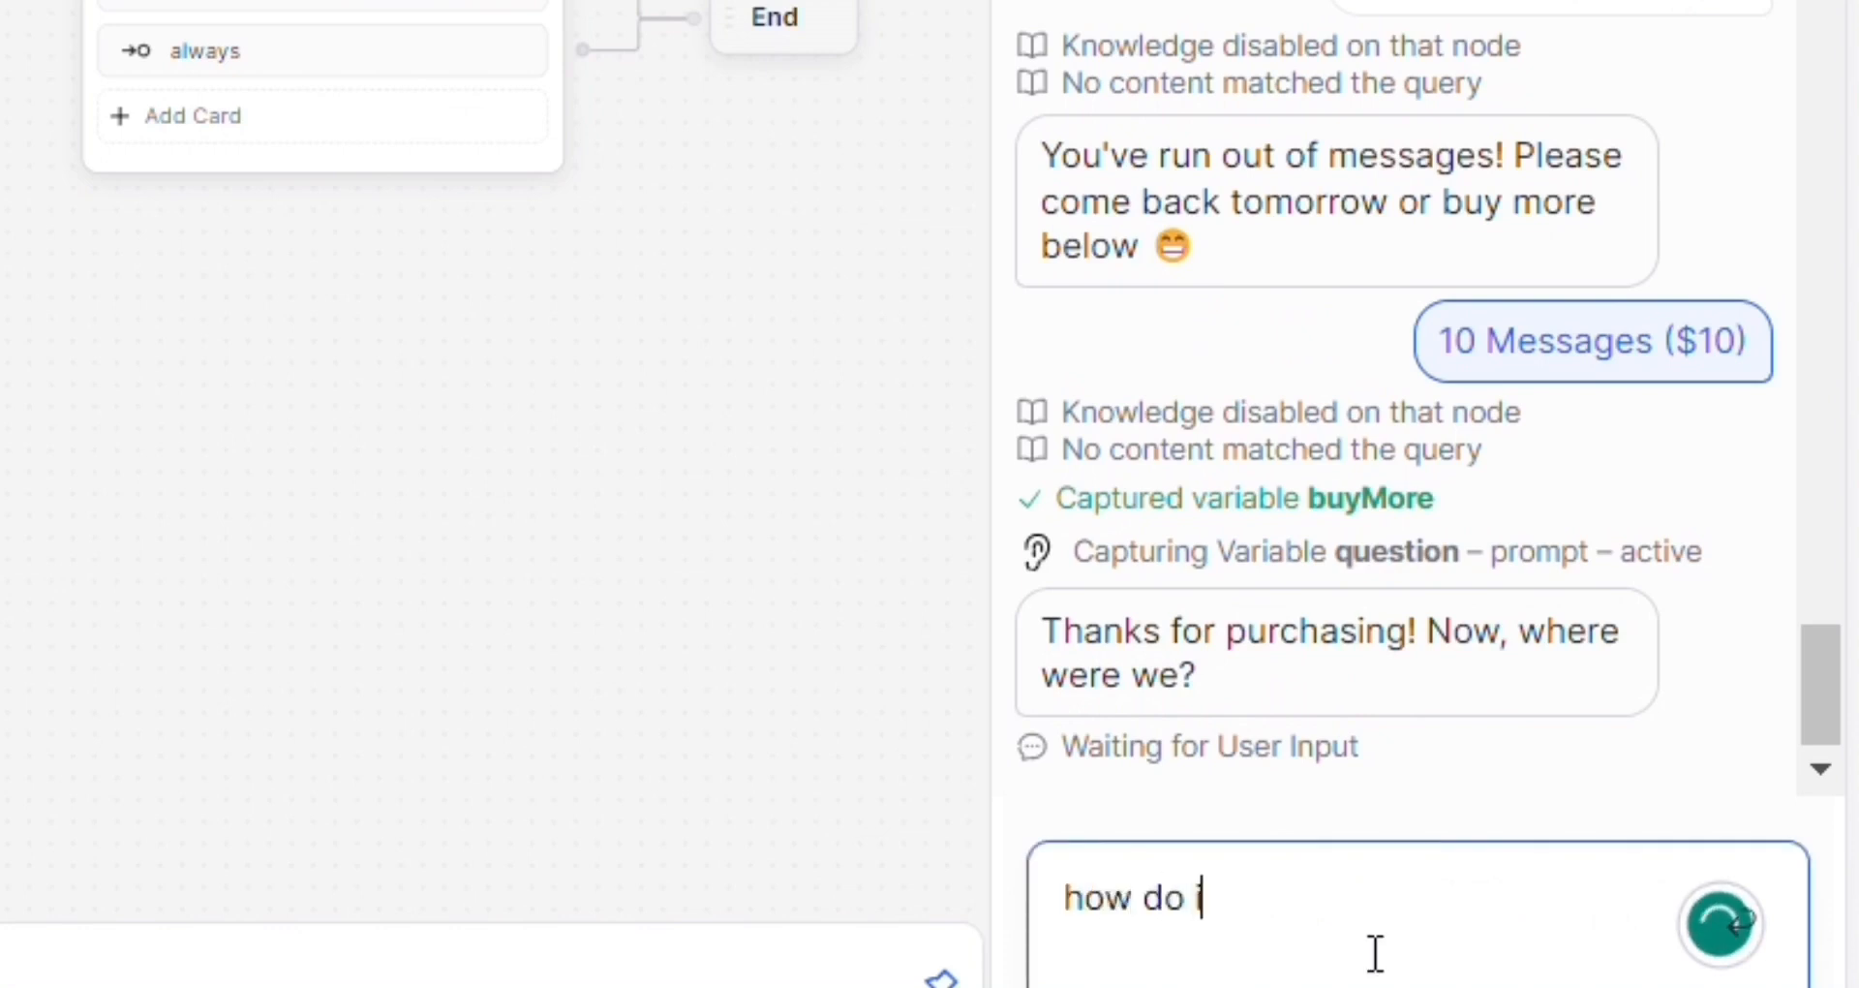
text(become a )
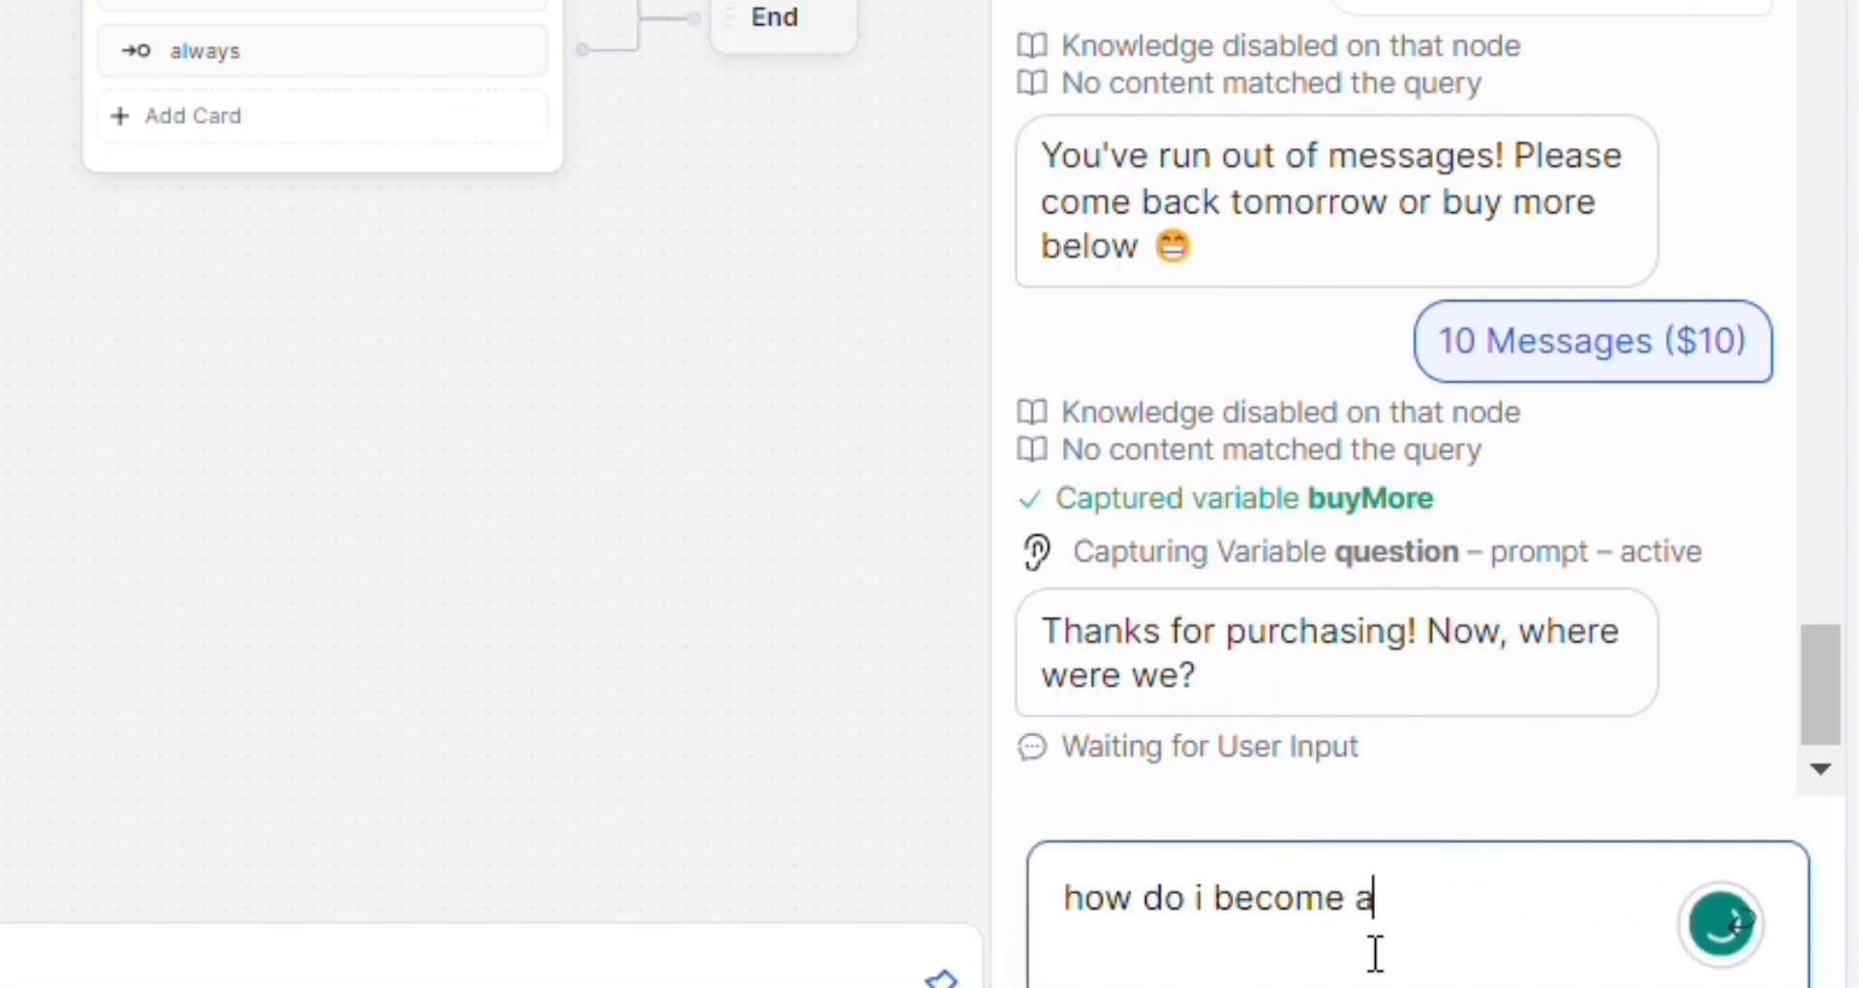
text(top)
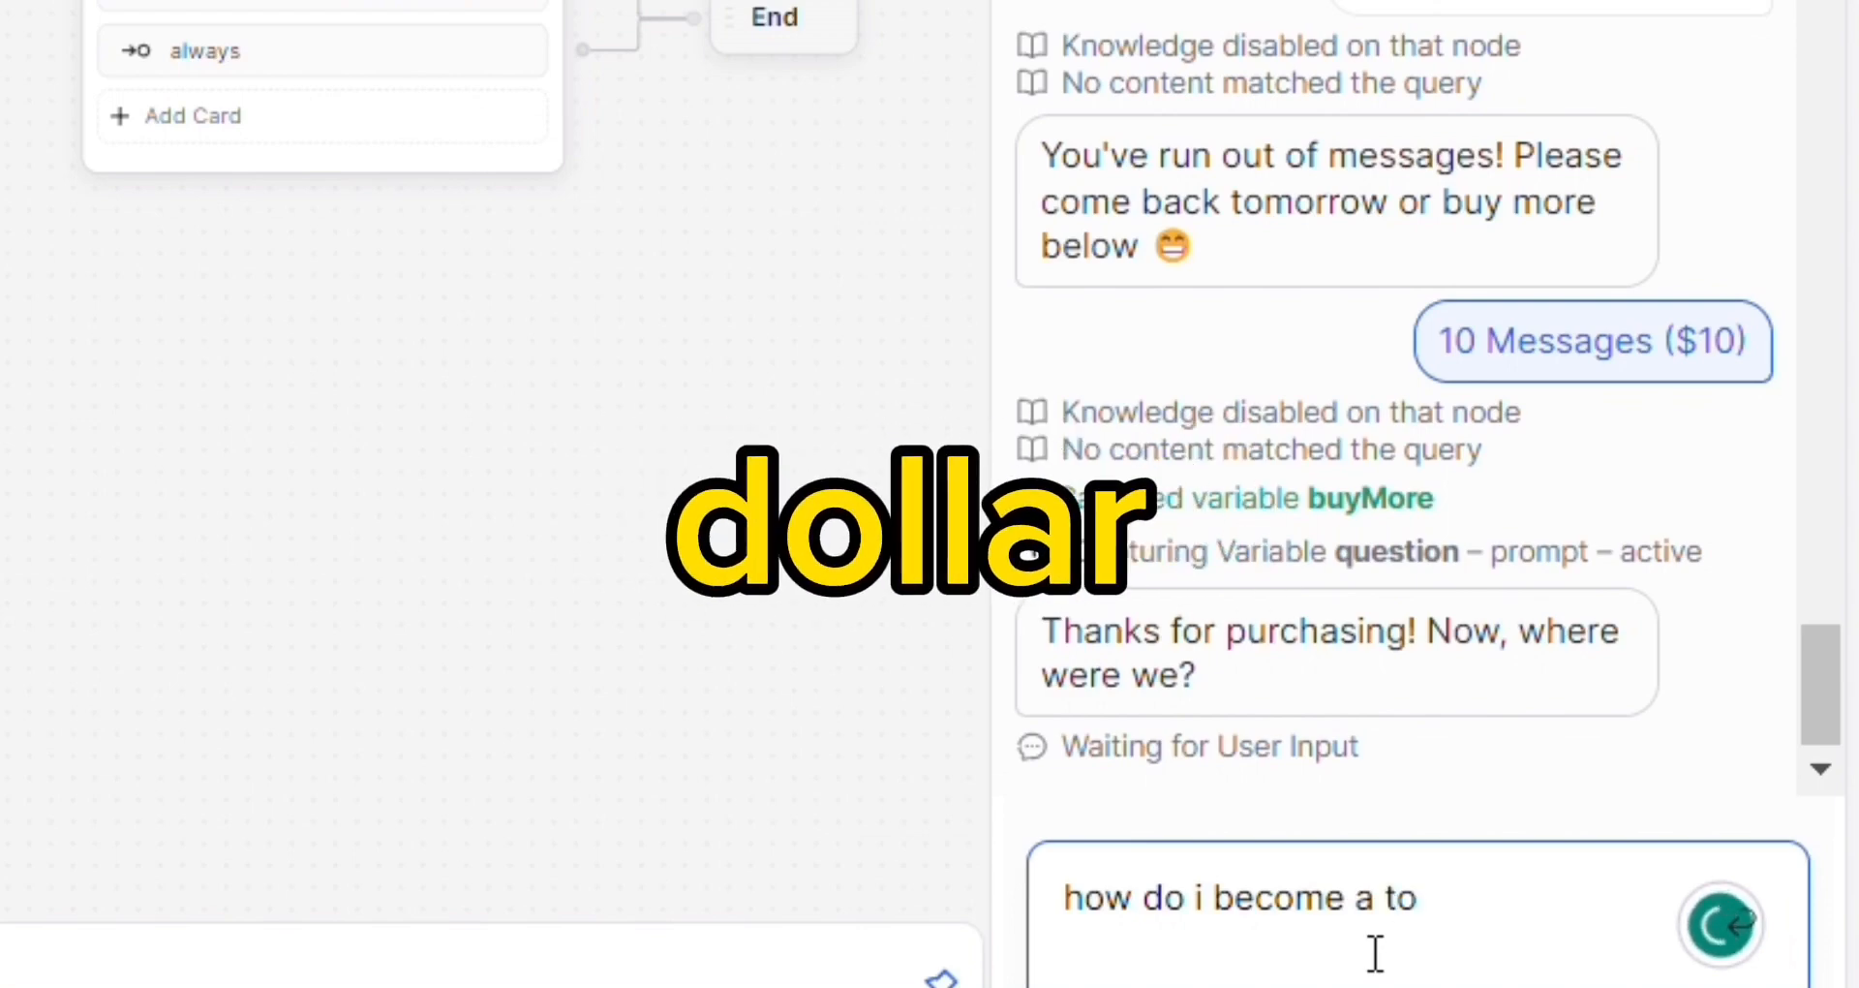